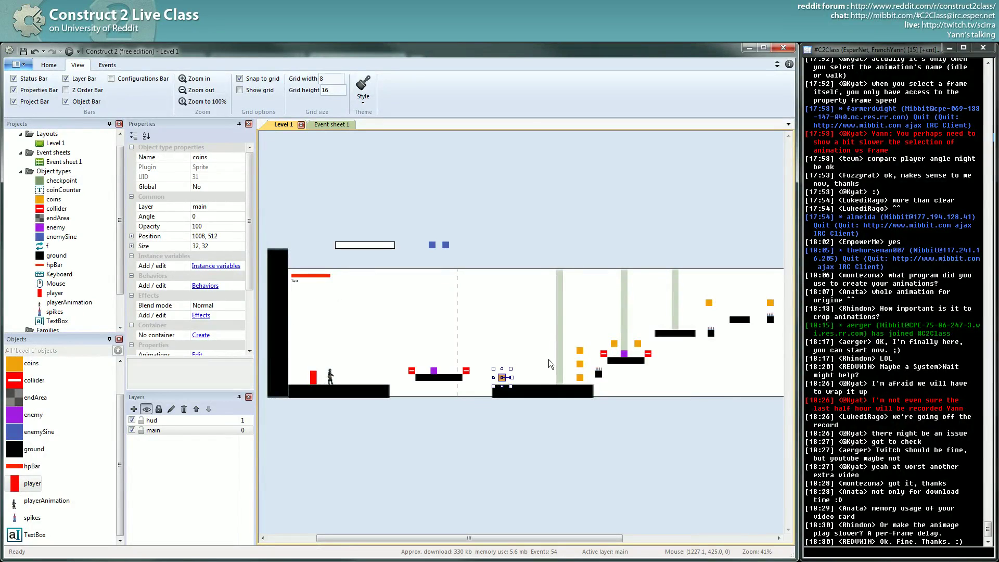
Step: Select the coin and hpBar objects on Level 1, then clear the selection
drag(492, 366, 506, 401)
click(305, 277)
click(473, 313)
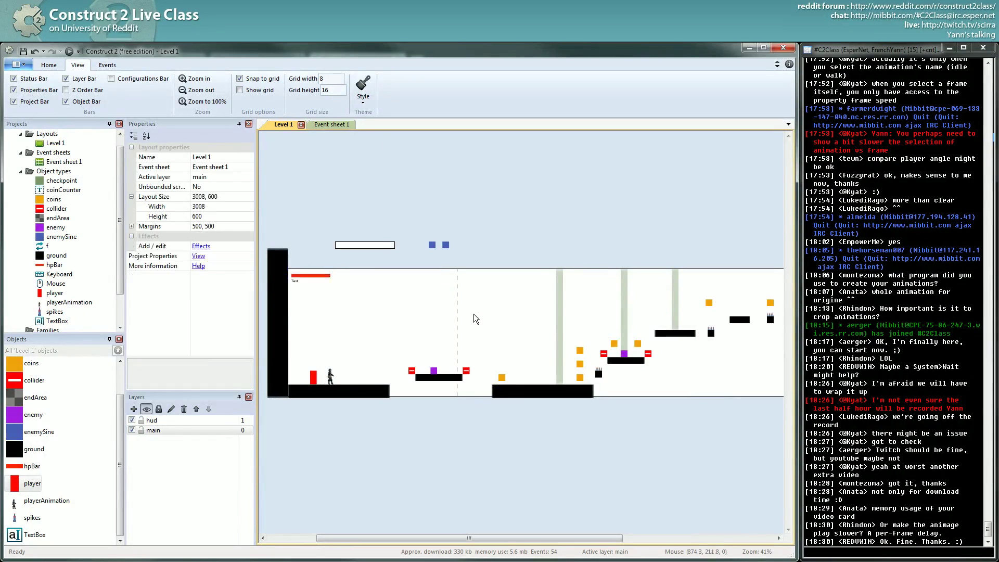
scroll(494, 328, right, 1)
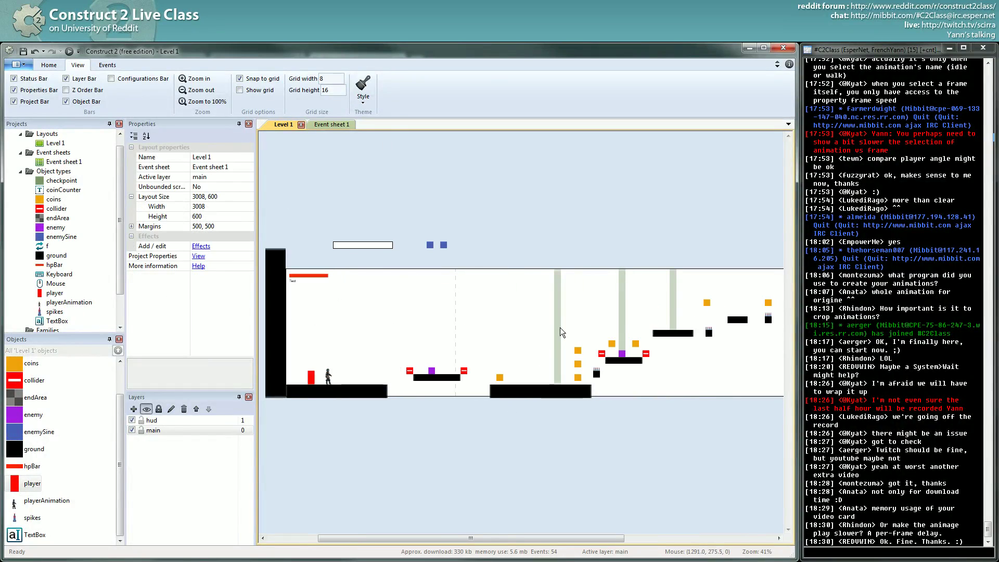
scroll(536, 346, right, 3)
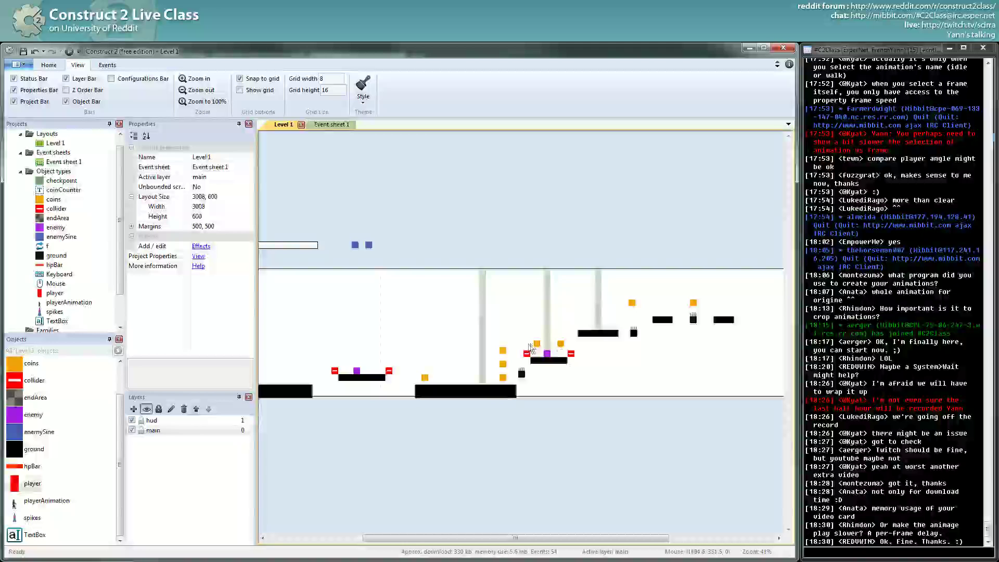
scroll(521, 348, left, 2)
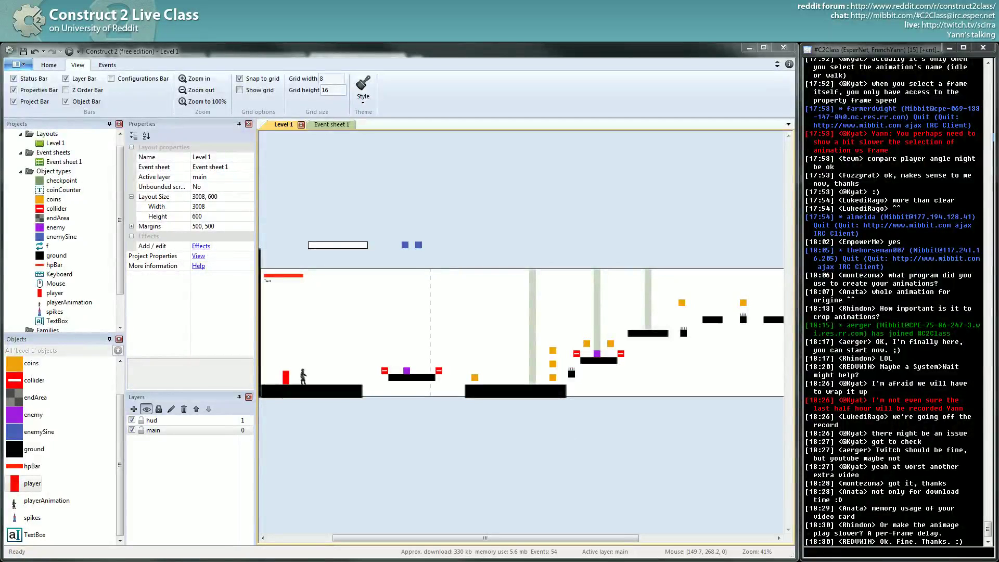
Step: Highlight the chat lines about recording in the class chat
click(837, 404)
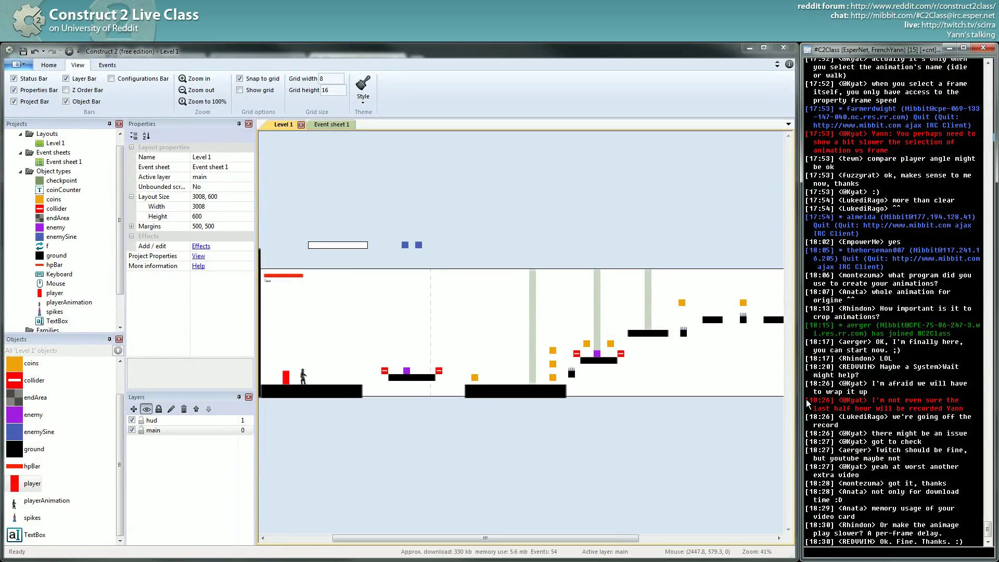
drag(808, 403, 967, 456)
drag(806, 400, 831, 425)
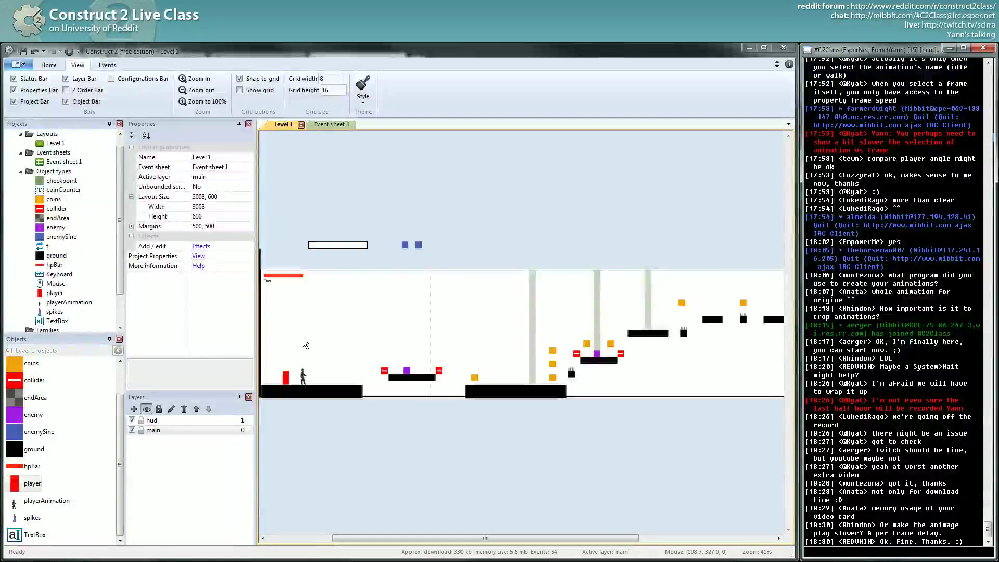
Step: Select the objects at the start of Level 1 with a selection box
click(348, 301)
middle_drag(347, 301, 383, 306)
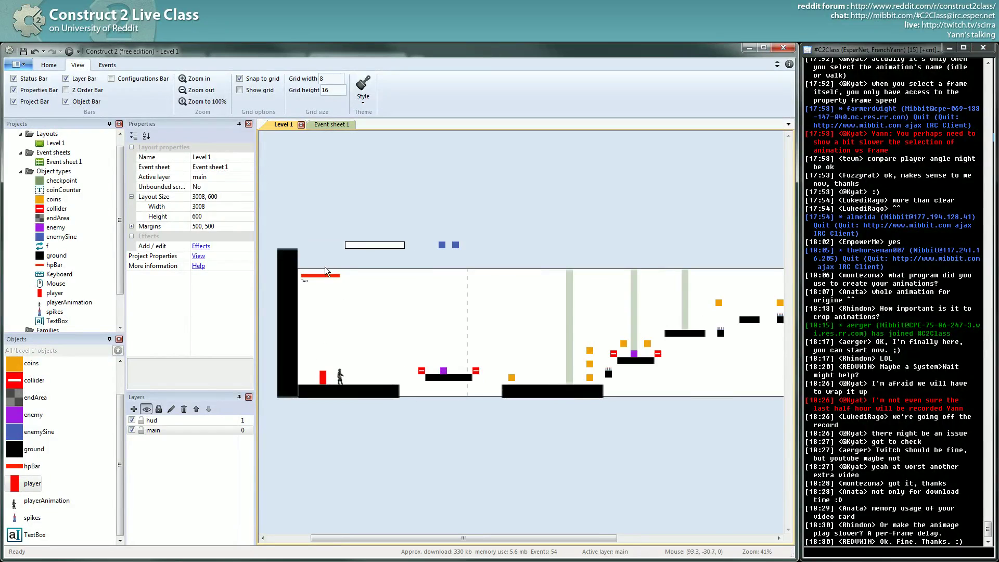
mouse_move(293, 220)
mouse_down()
mouse_move(407, 397)
mouse_move(545, 420)
mouse_move(551, 438)
mouse_move(349, 232)
mouse_move(289, 205)
mouse_move(299, 207)
mouse_up()
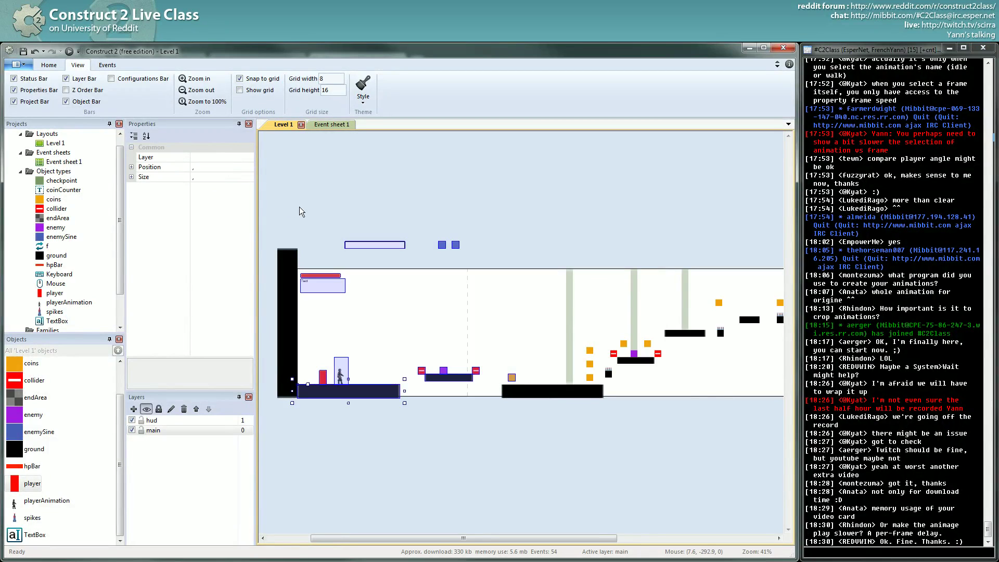
click(380, 203)
drag(291, 207, 544, 427)
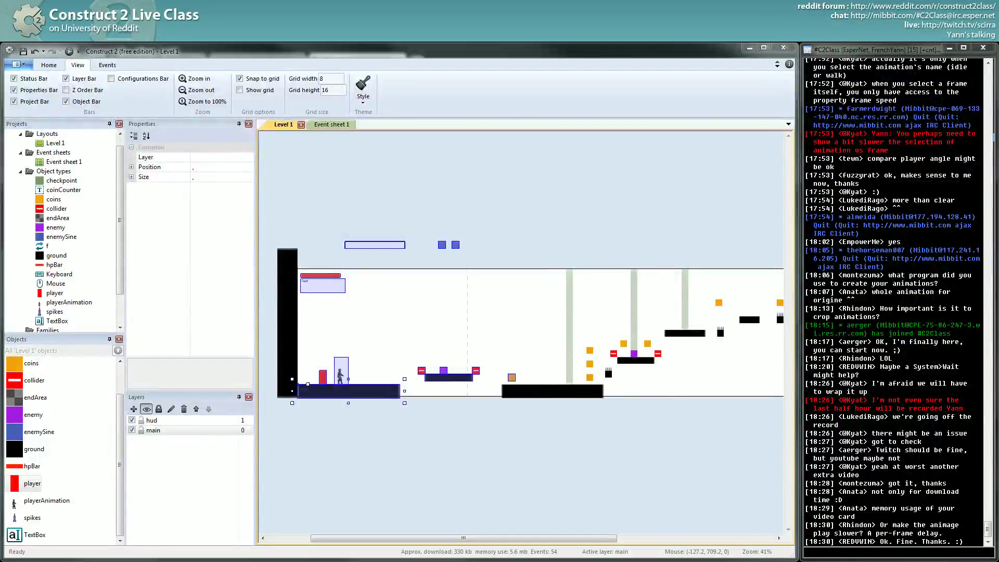
Step: Bring up Insert New Object from the empty layout and browse plugins without choosing one
click(19, 64)
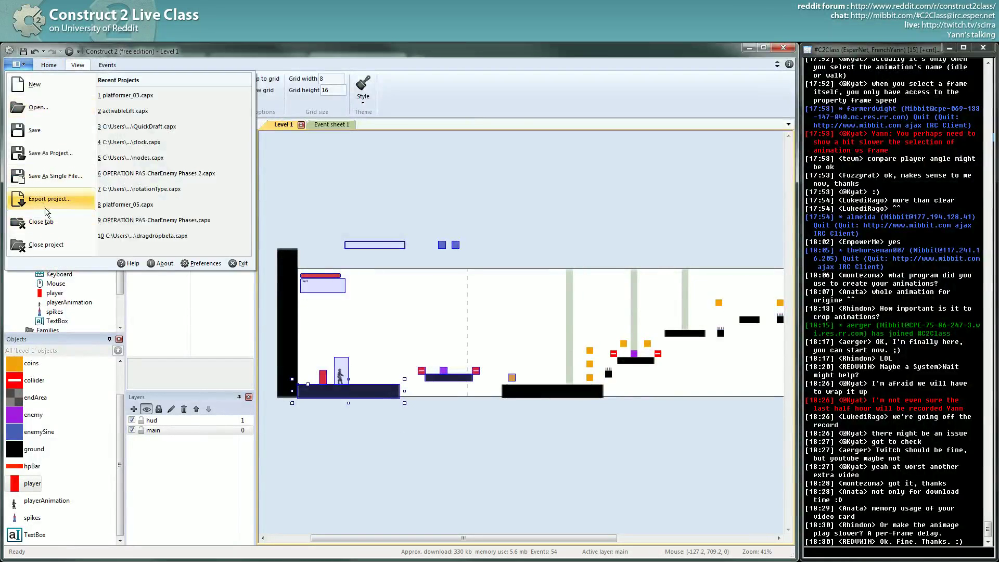
click(485, 89)
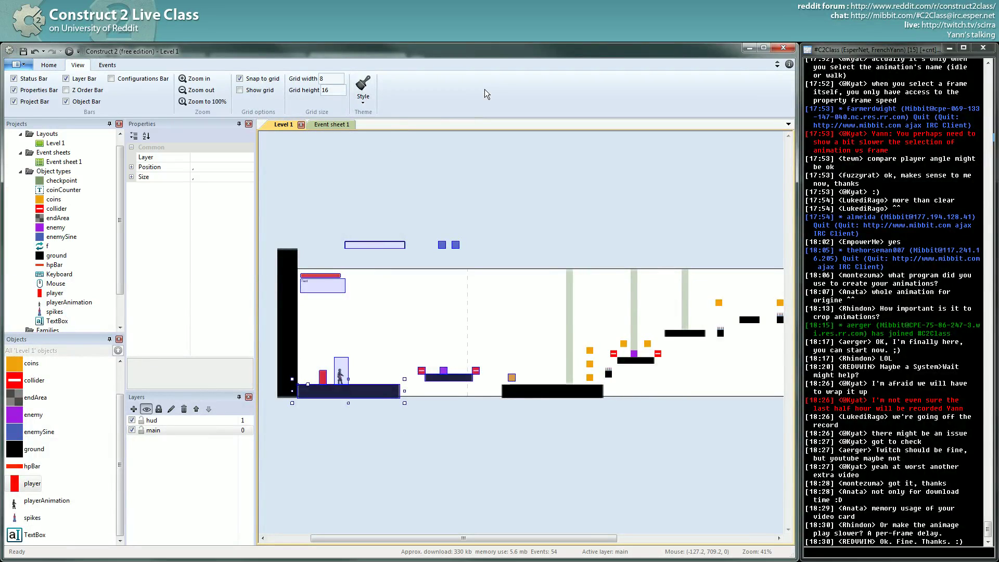
double_click(342, 183)
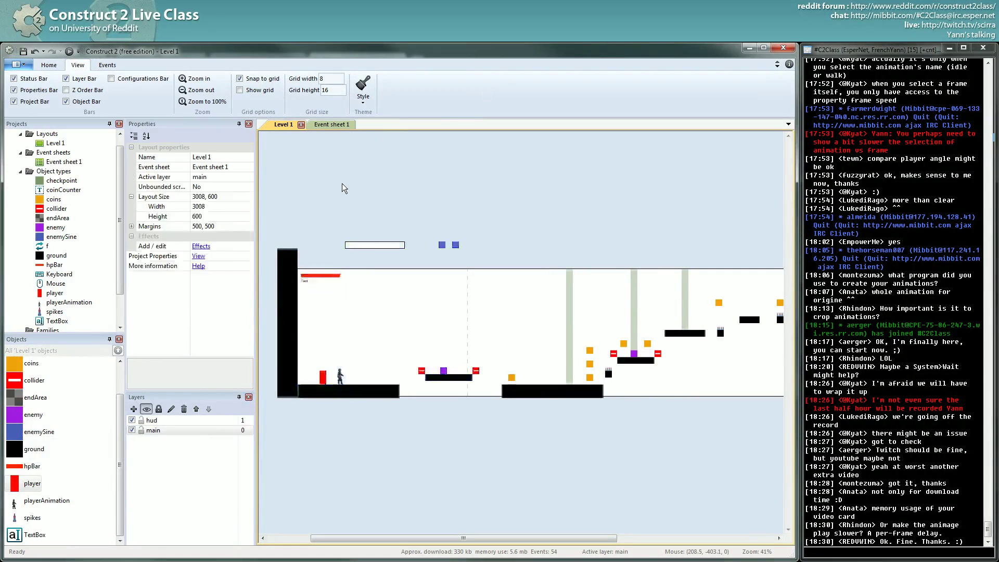
scroll(424, 261, down, 5)
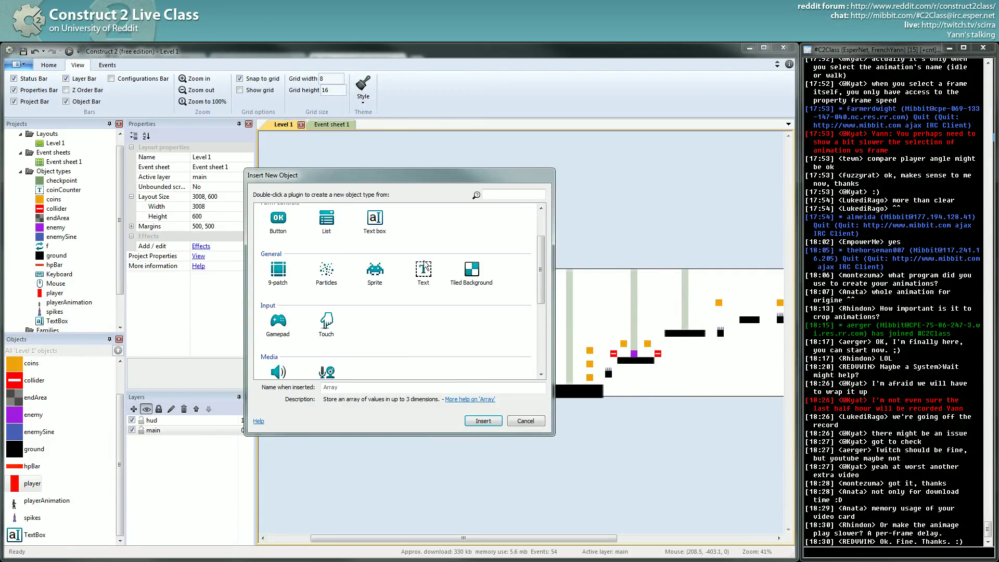
scroll(366, 315, up, 5)
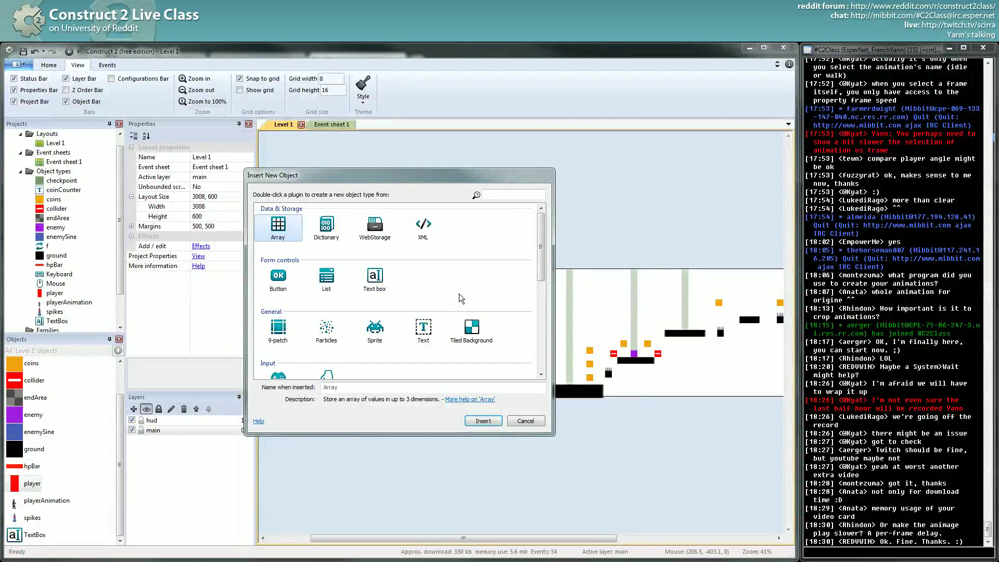
click(460, 294)
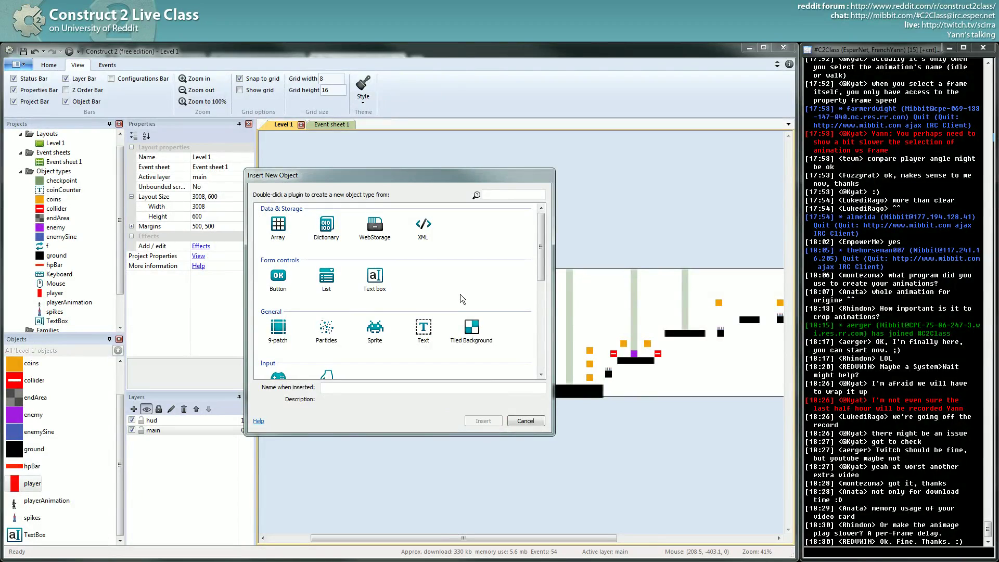
Step: Cancel Insert New Object and scroll across the Level 1 layout
click(525, 421)
scroll(593, 401, right, 3)
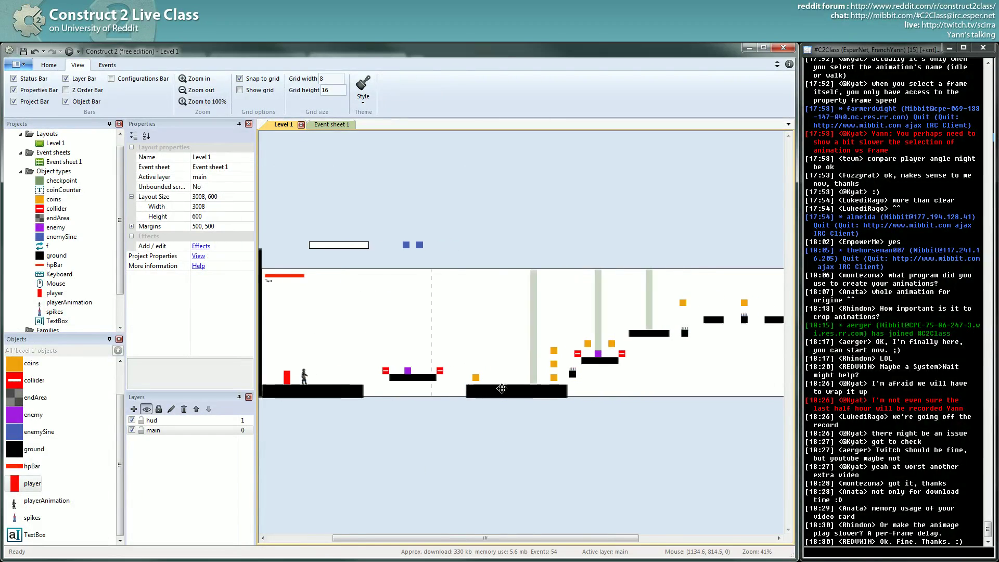
scroll(707, 388, right, 5)
scroll(662, 383, left, 5)
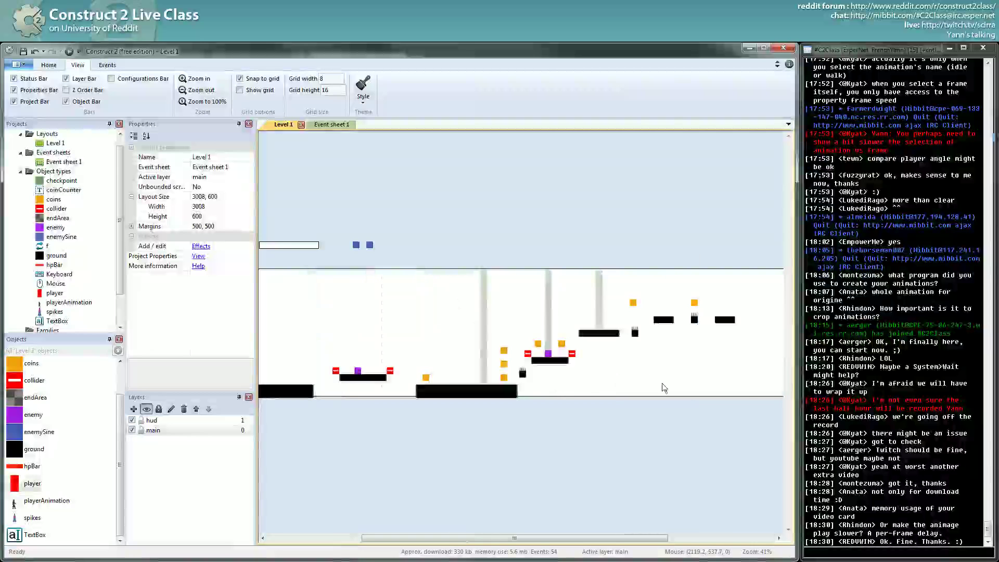
scroll(558, 385, left, 3)
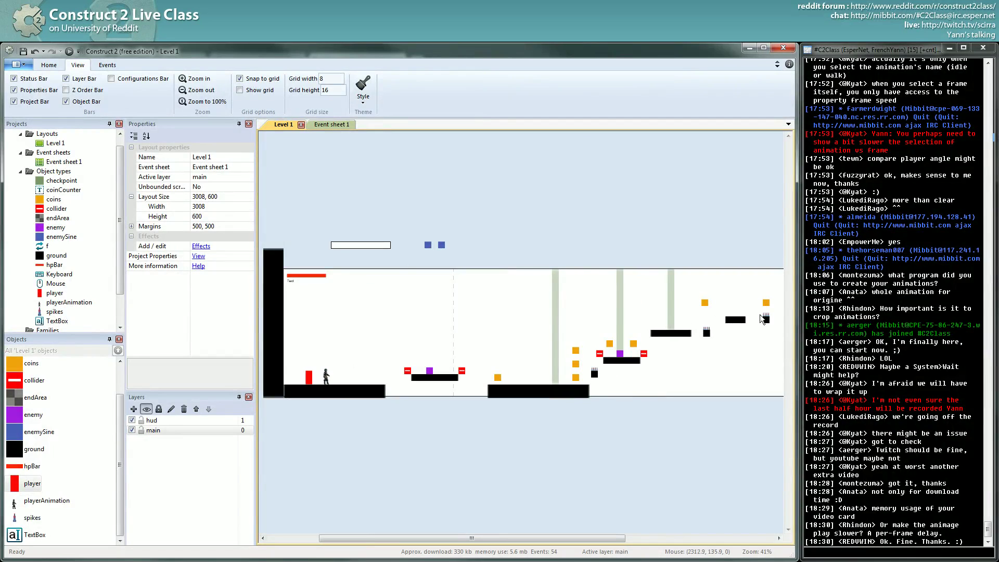
Step: Select the objects in the level's right-middle area, then clear the selection
drag(501, 216, 583, 413)
click(652, 484)
click(497, 235)
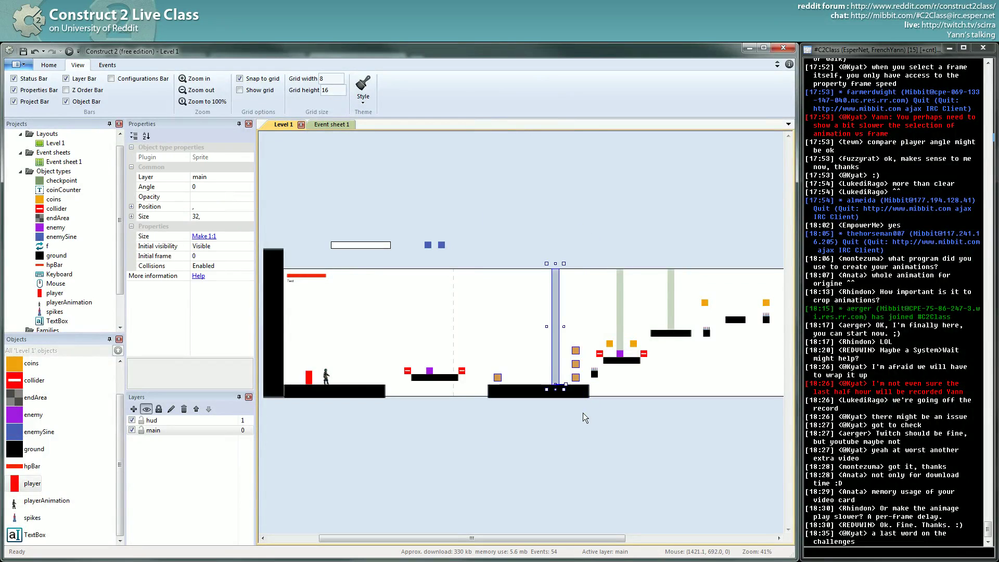
click(583, 413)
Step: Narrow the Construct 2 window so the browser running the game shows beside it
scroll(586, 416, left, 1)
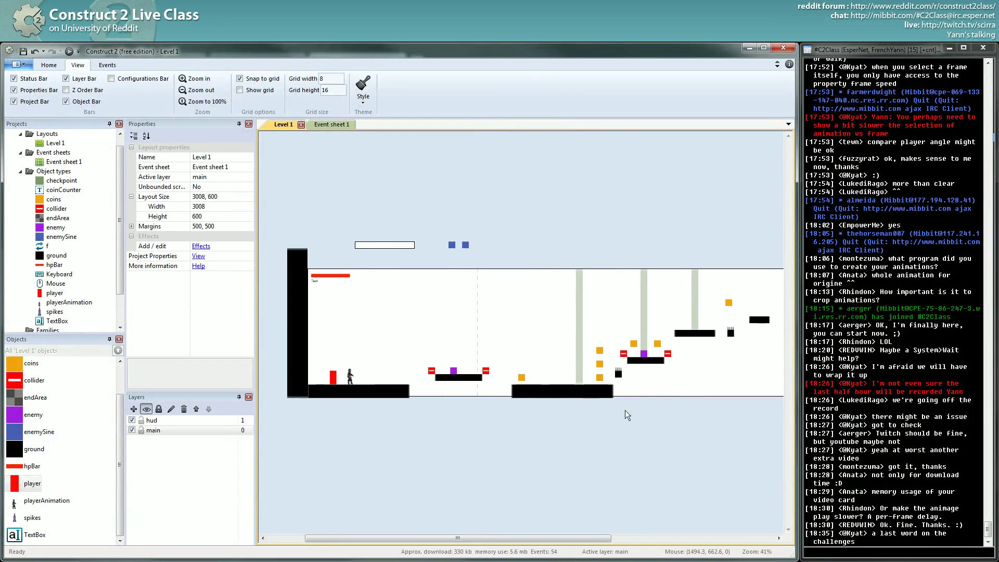
scroll(626, 410, right, 1)
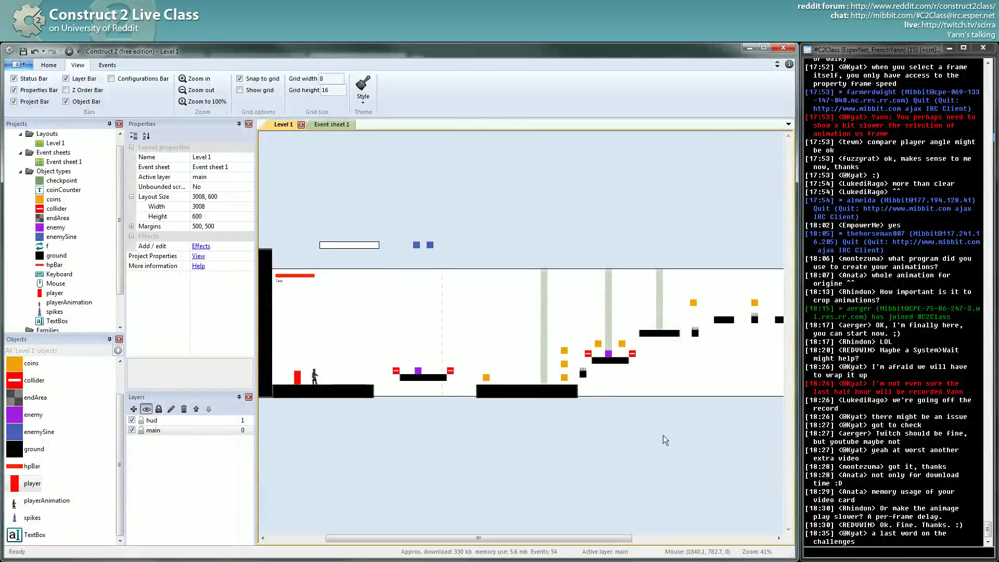
scroll(593, 419, right, 2)
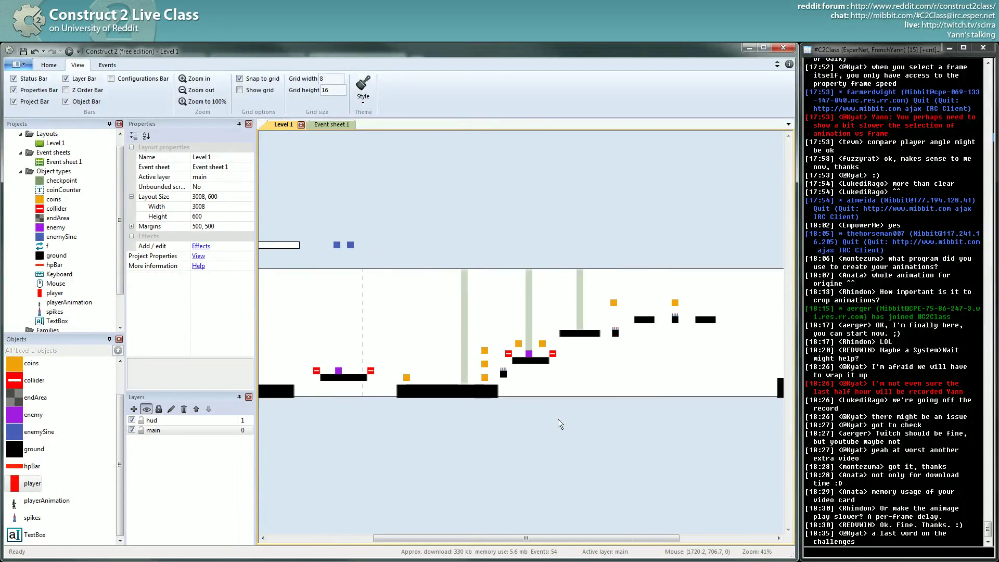
scroll(561, 408, right, 4)
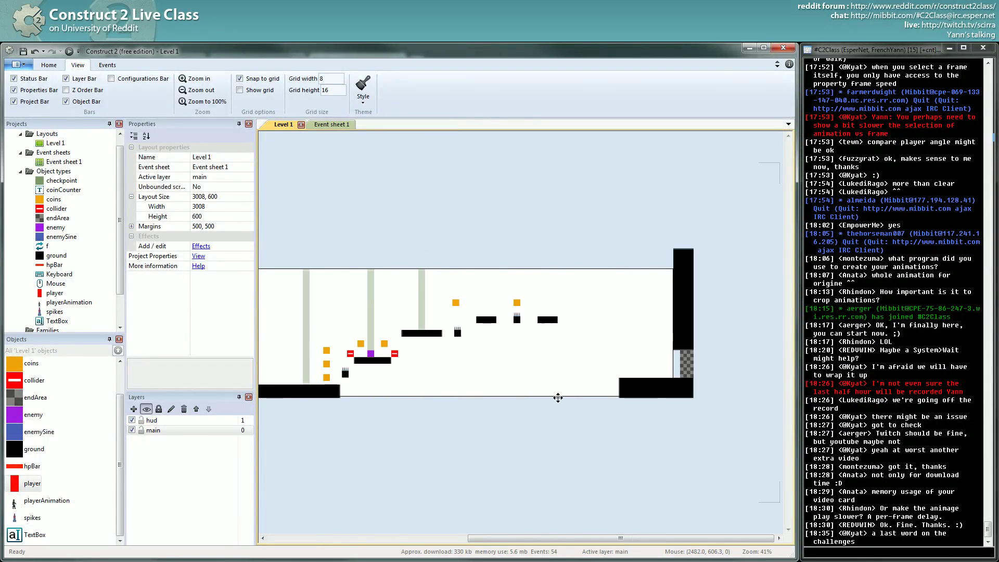
middle_drag(558, 398, 592, 402)
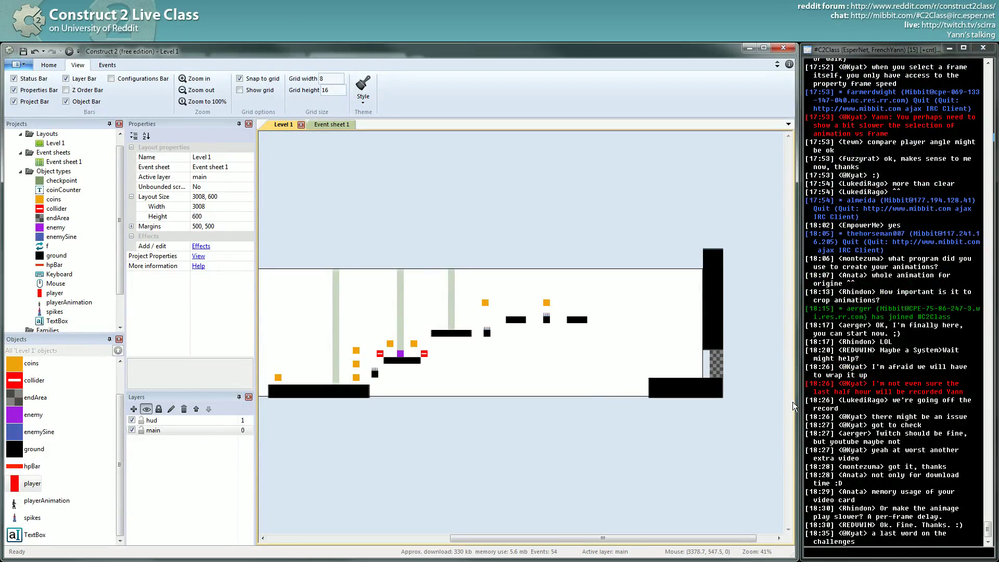
drag(795, 401, 523, 409)
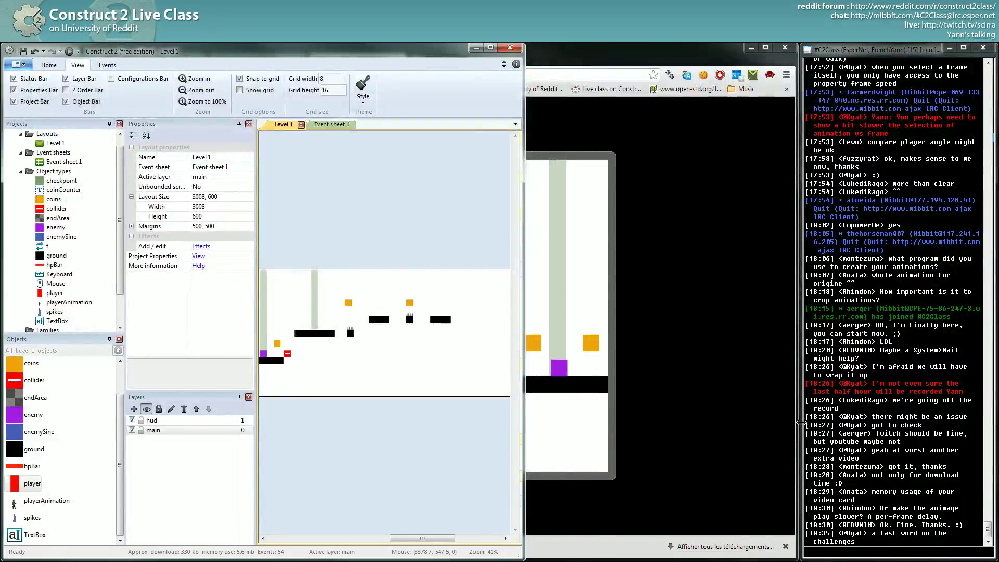
drag(801, 423, 621, 423)
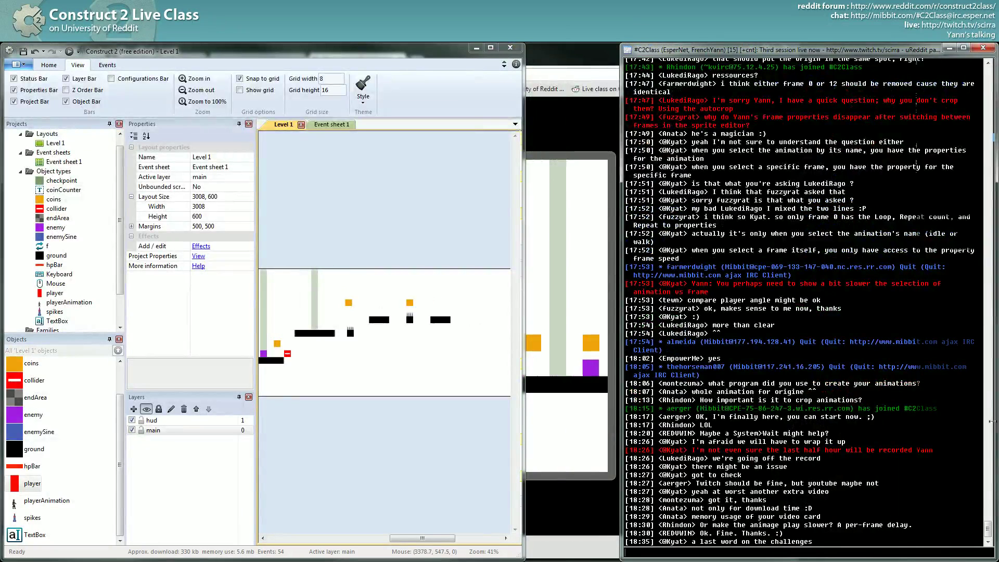
drag(991, 421, 914, 437)
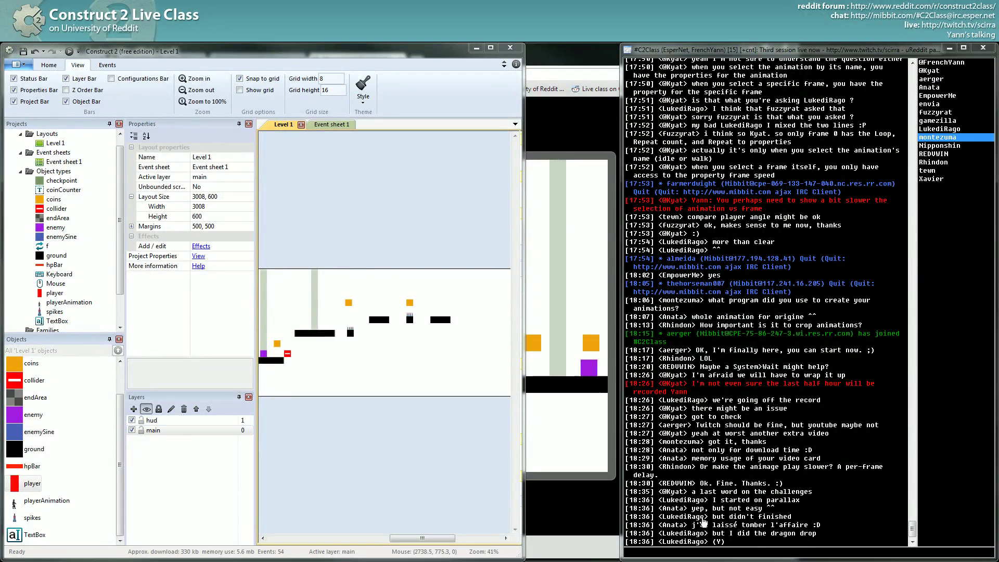
drag(689, 524, 814, 525)
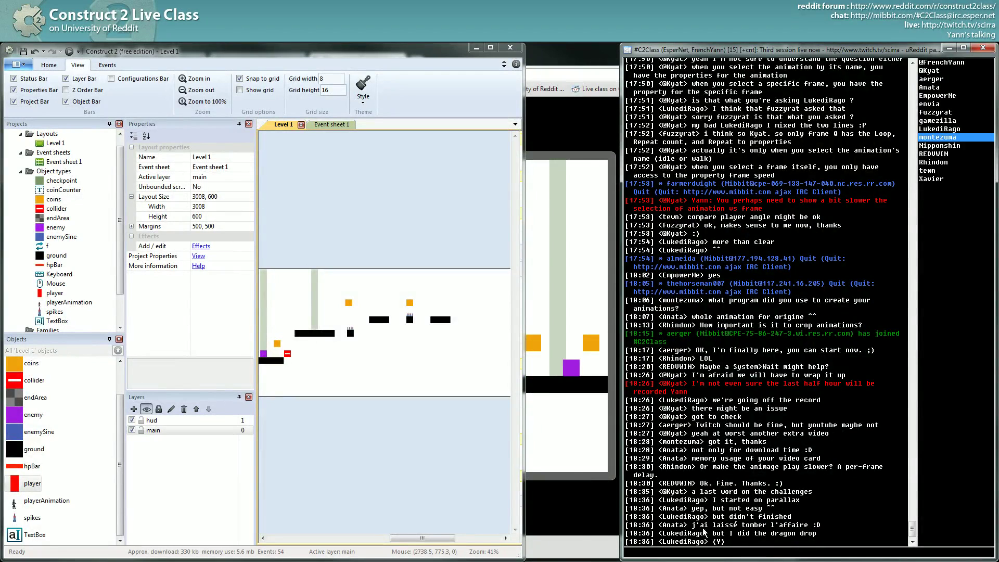
drag(710, 534, 828, 533)
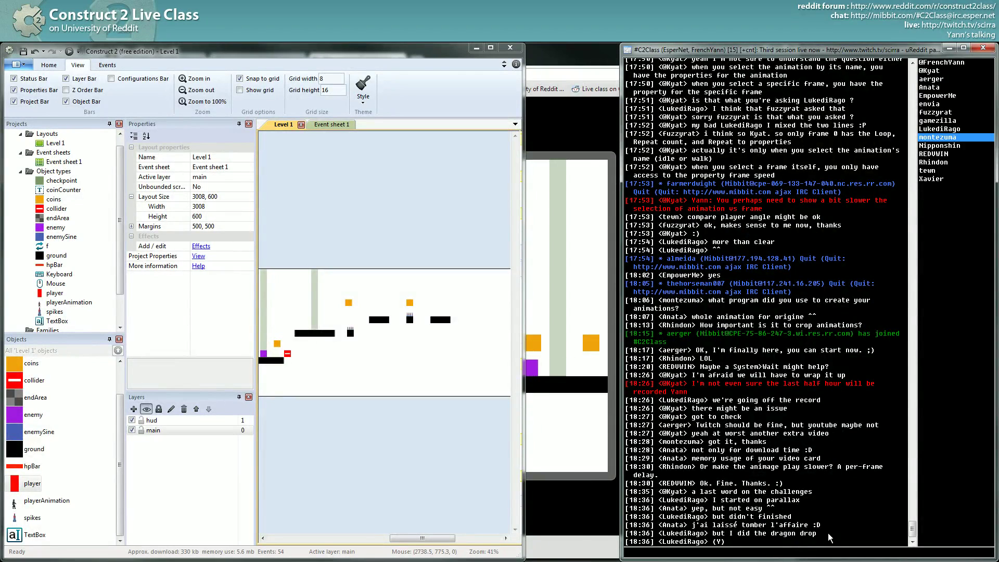
drag(711, 534, 817, 534)
drag(659, 534, 832, 534)
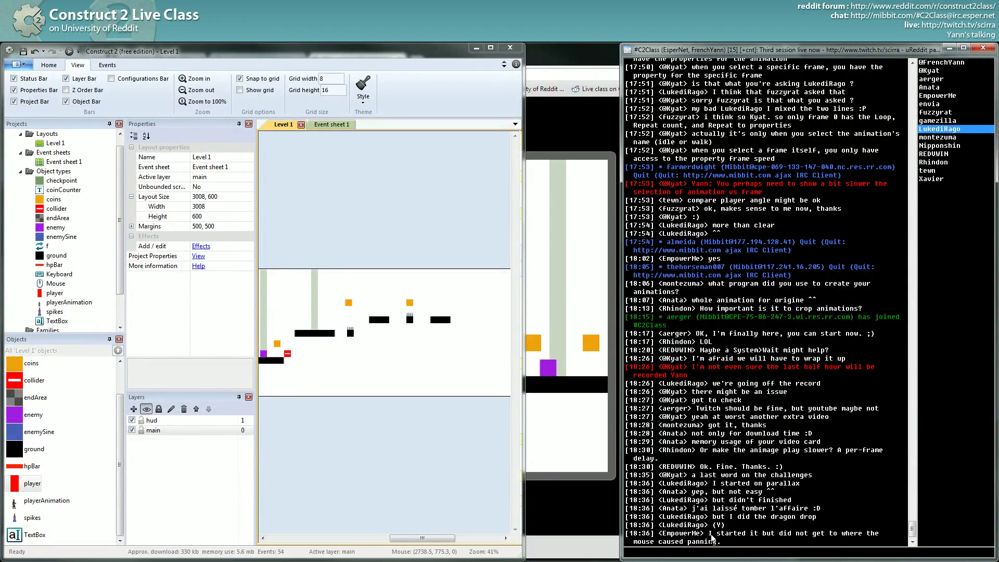
Step: Highlight the student's mouse-panning question in chat, then widen the Construct 2 editor
double_click(699, 541)
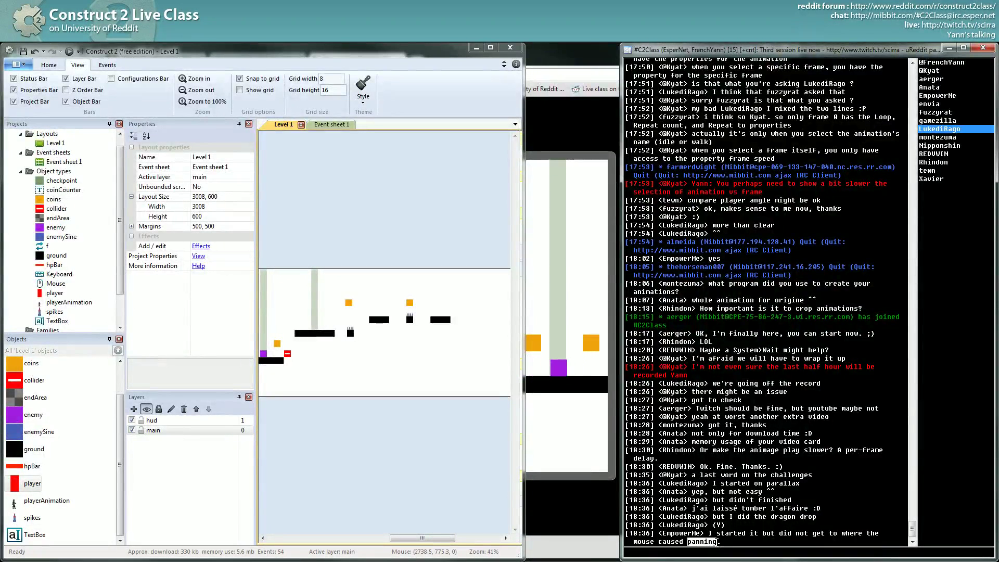
click(717, 544)
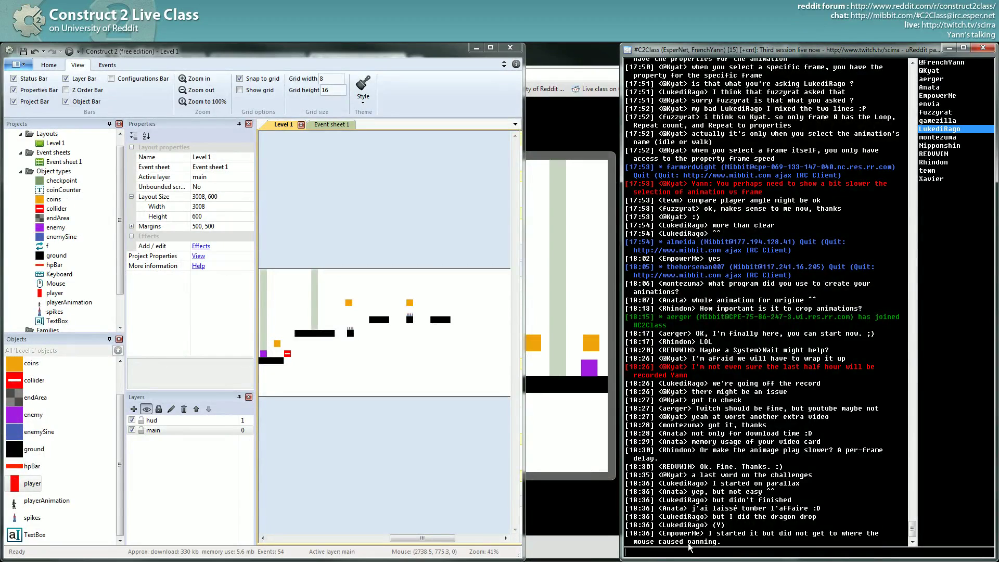
drag(687, 543, 713, 542)
click(718, 544)
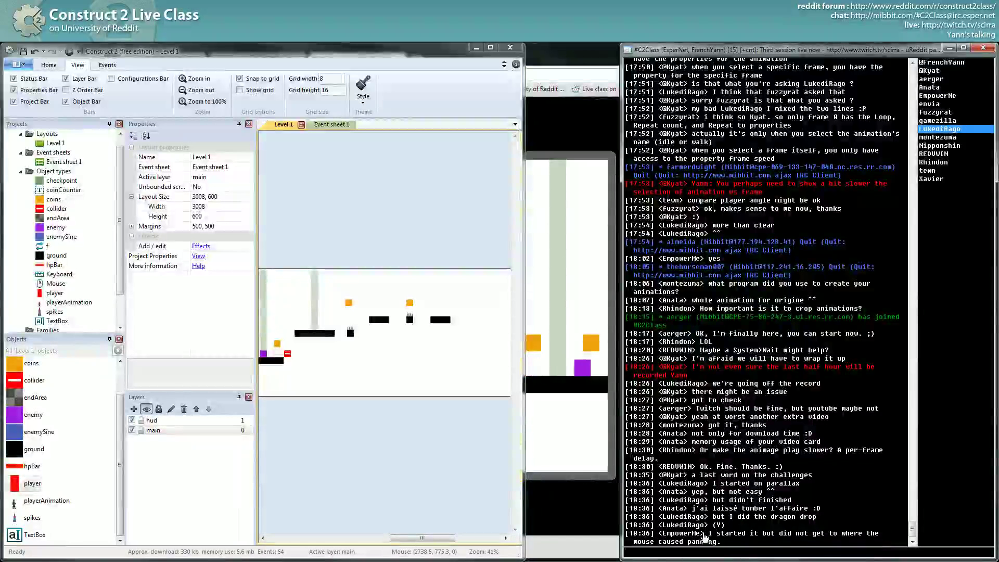
drag(706, 535, 720, 544)
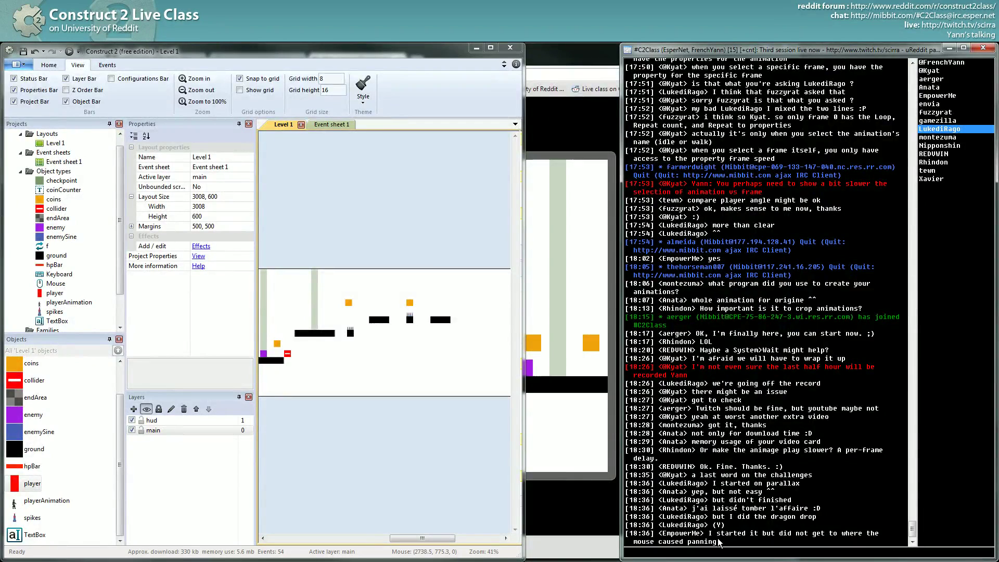
drag(709, 534, 722, 547)
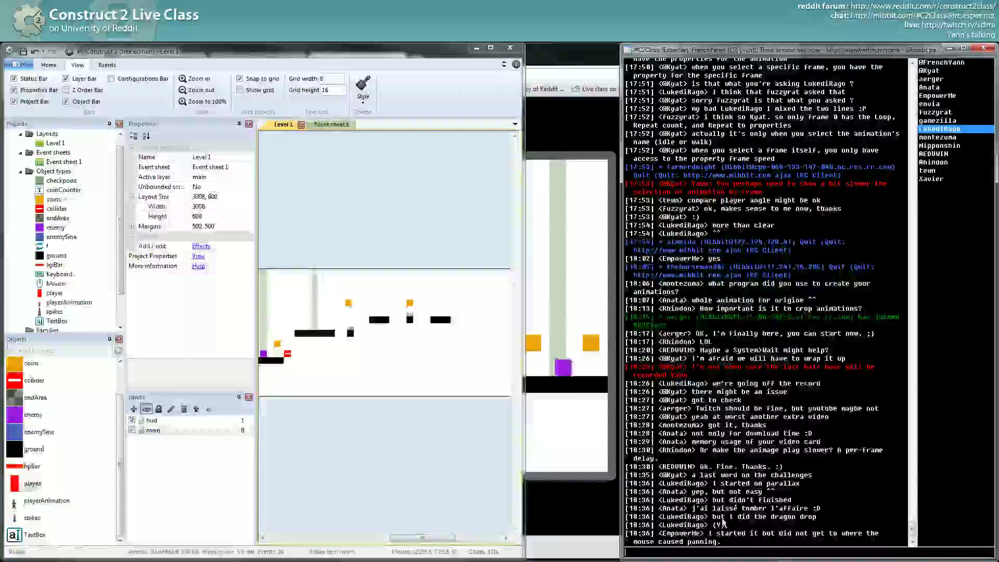
drag(710, 536, 719, 541)
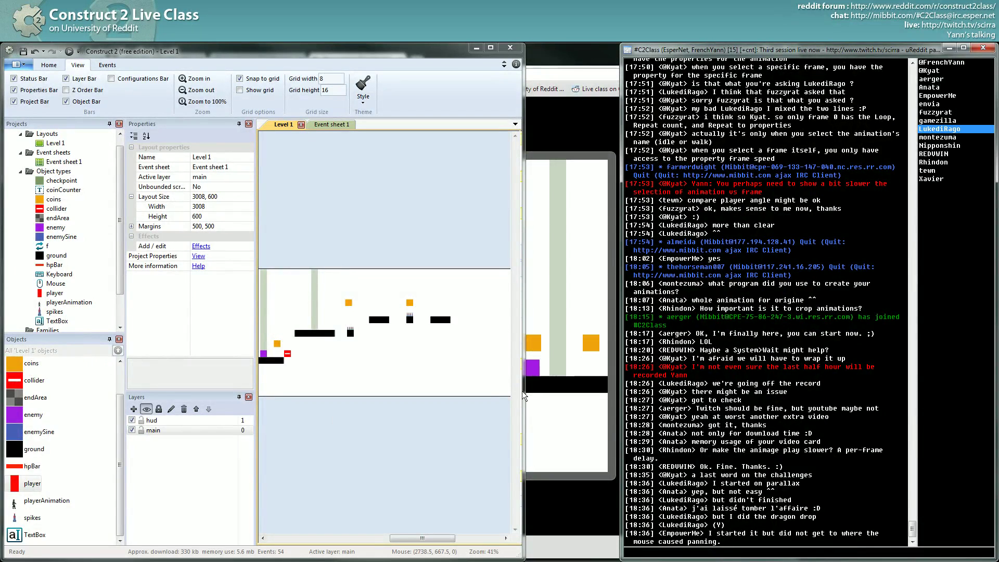
drag(522, 391, 617, 392)
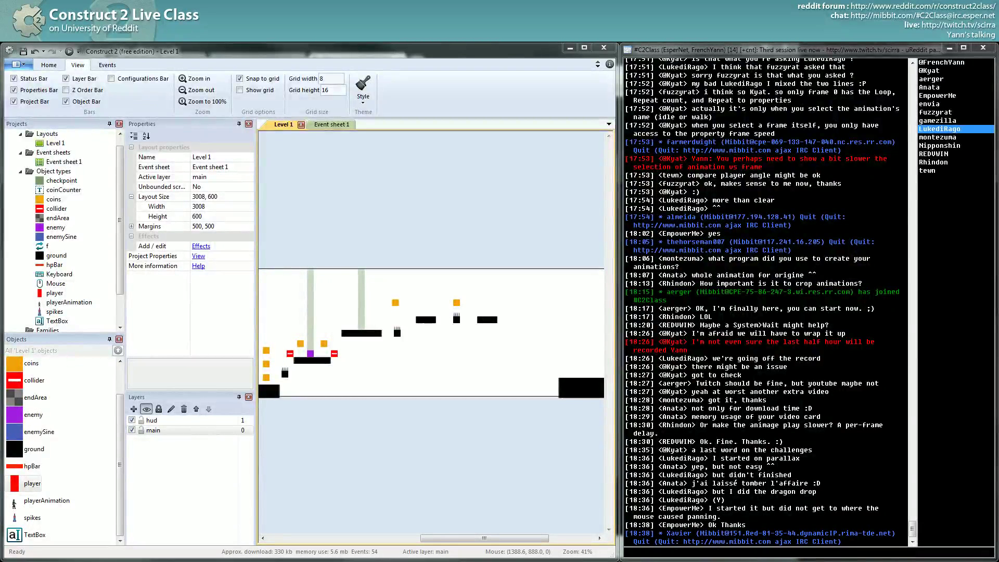
Step: Paste the ladder demo link into the class chat and send it
click(785, 473)
text(https://dl.dropboxusercontent.com/u/23551572/C2-Games/ladder/index.html)
key(Return)
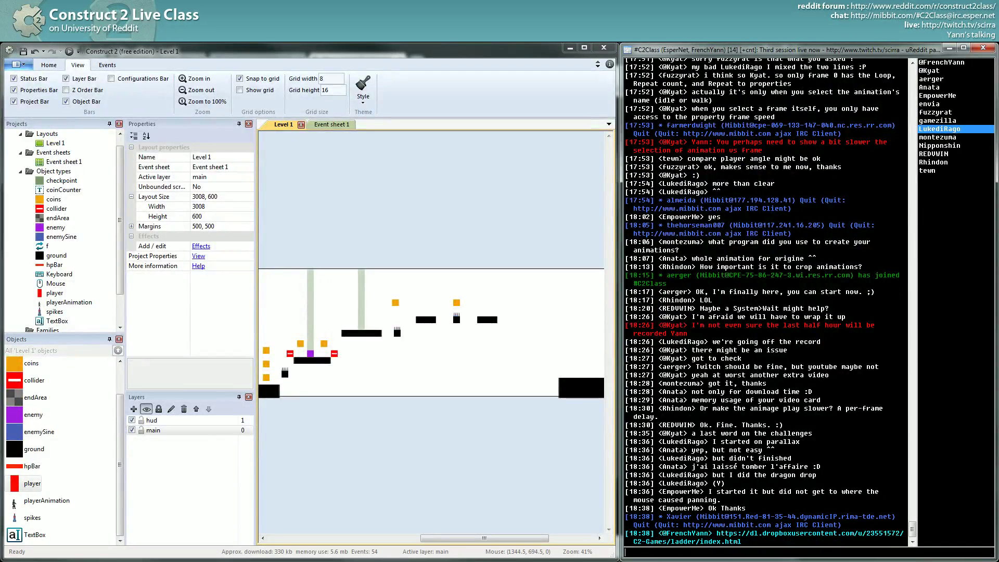
Step: Open the ladder demo link in Chrome
key(alt+Tab)
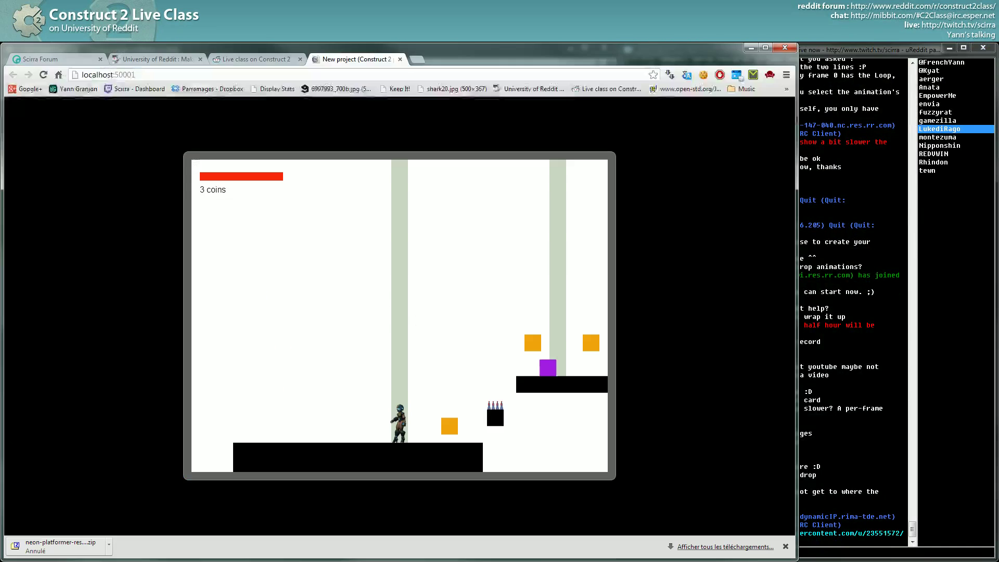
key(ctrl+l)
text(https://dl.dropboxusercontent.com/u/23551572/C2-Games/ladder/index.html)
key(Return)
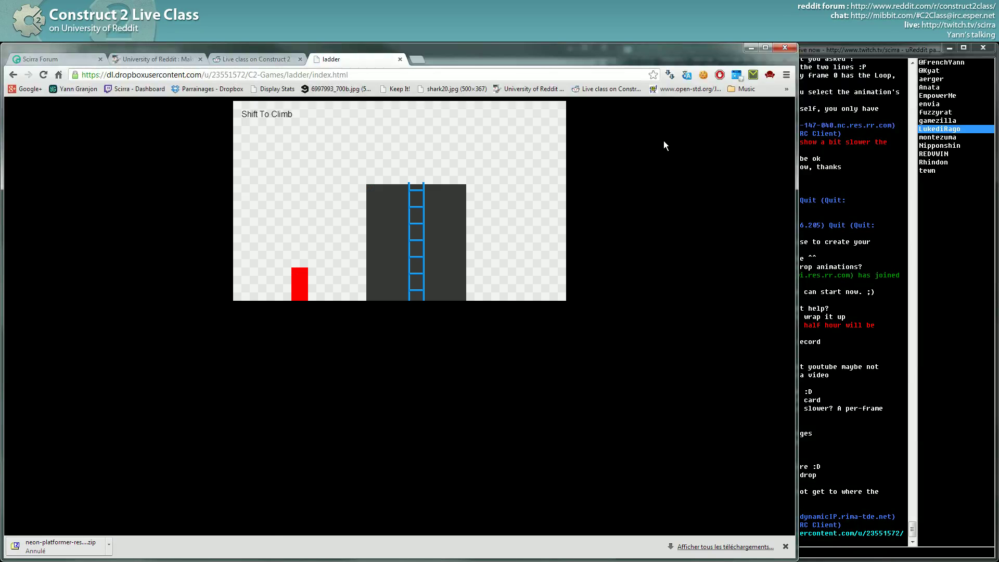
Step: Walk the red player to the ladder, climb it, run around, and climb back up
key(Right)
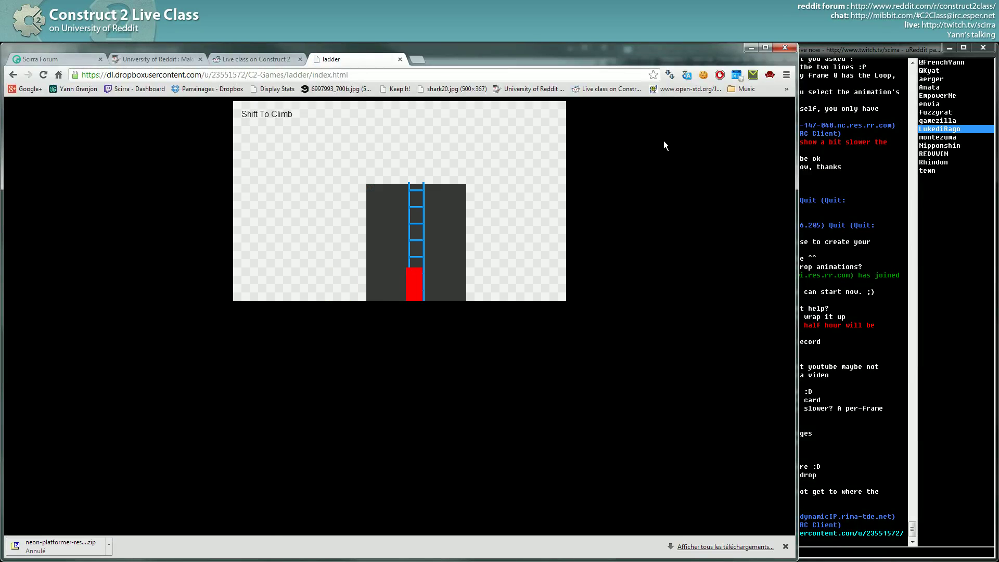
key(shift)
key(shift)
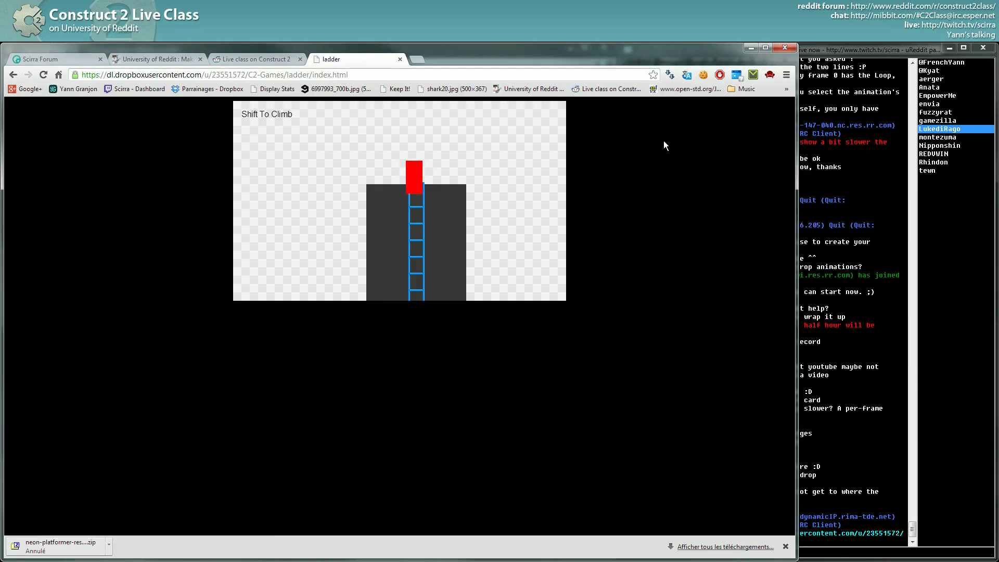
key(Left)
key(Right)
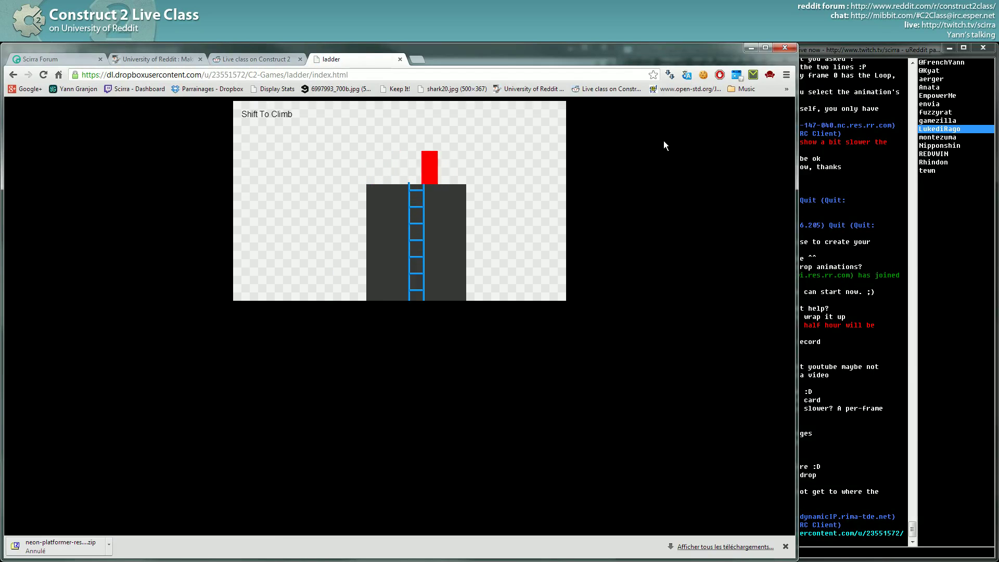
key(Left)
key(Right)
key(Up)
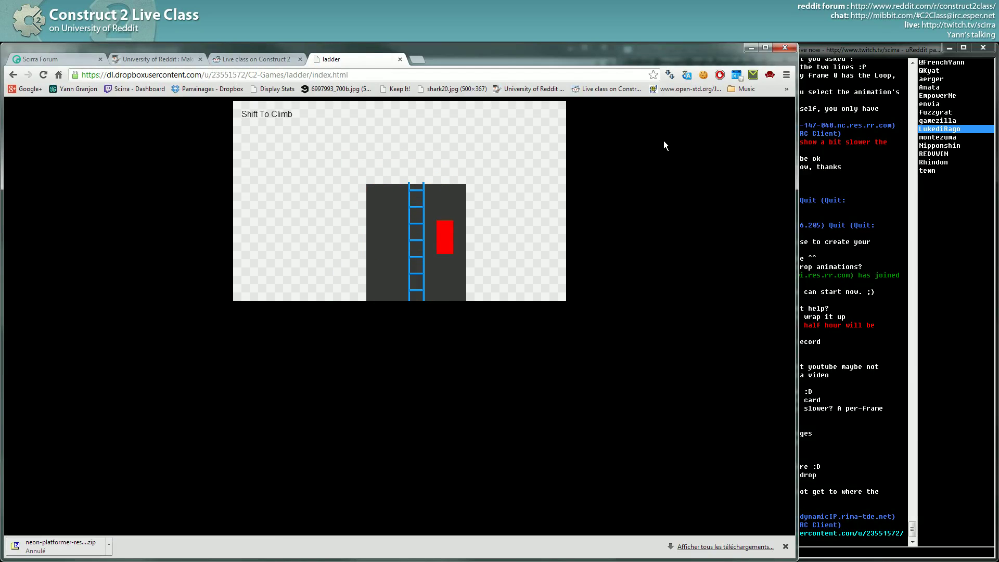
key(Left)
key(shift)
Step: Climb the ladder again, moving down and up, then drop off and walk left
key(Right)
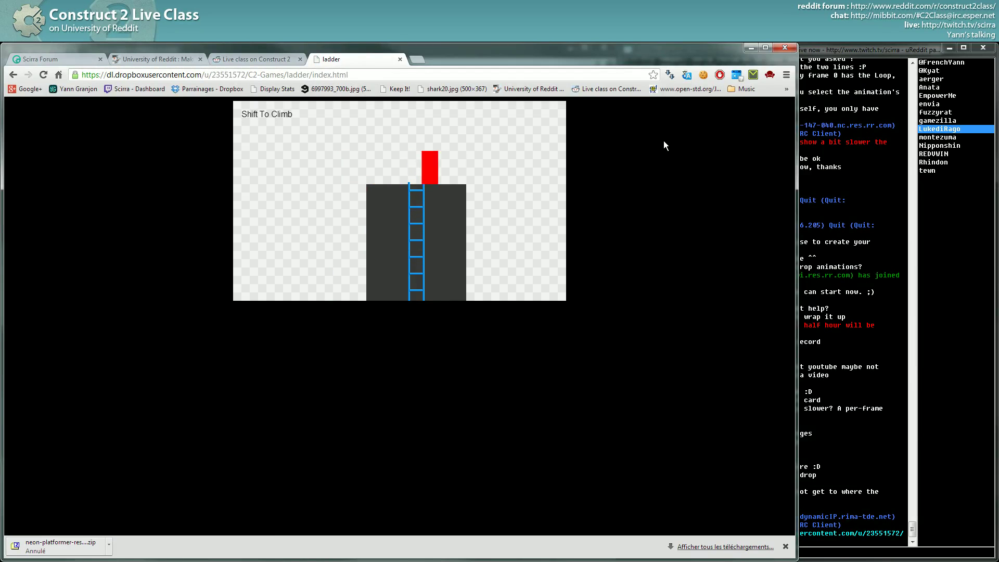
key(Right)
key(Left)
key(shift)
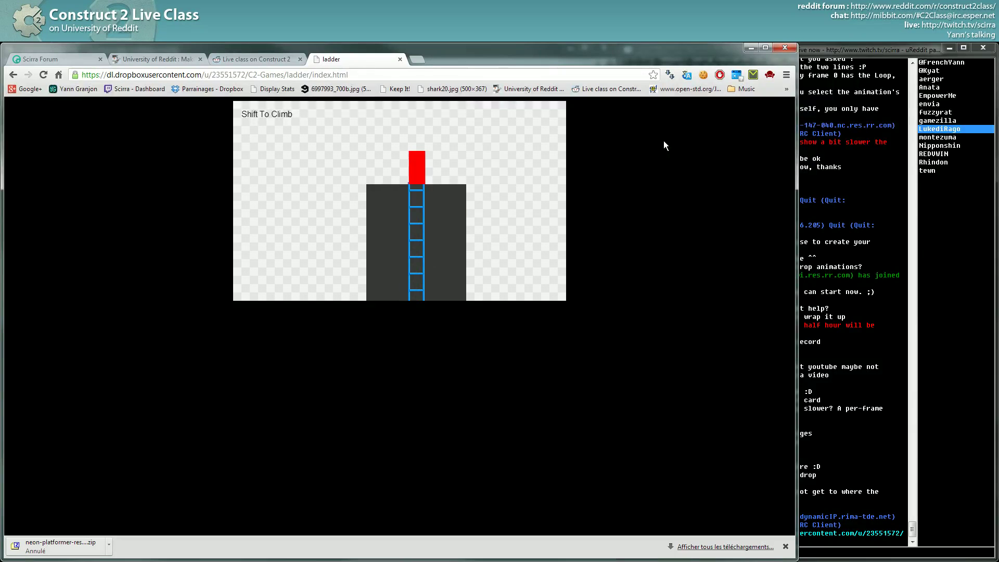
key(Down)
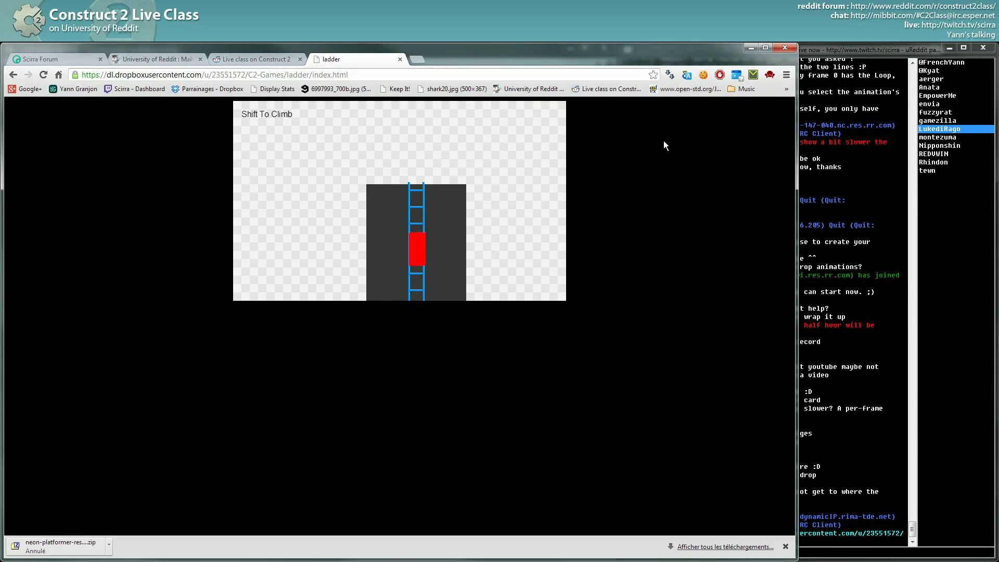
key(Up)
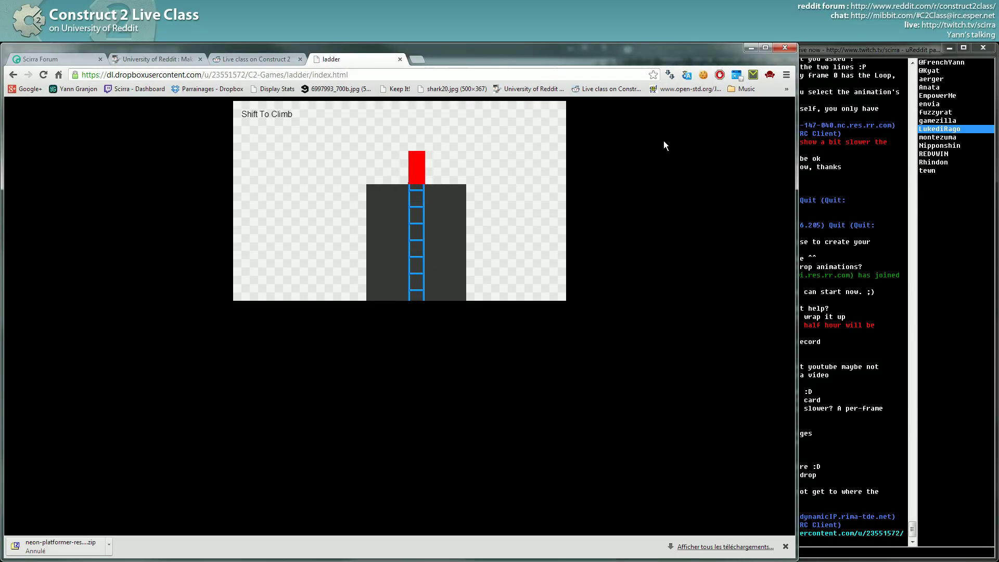
key(Down)
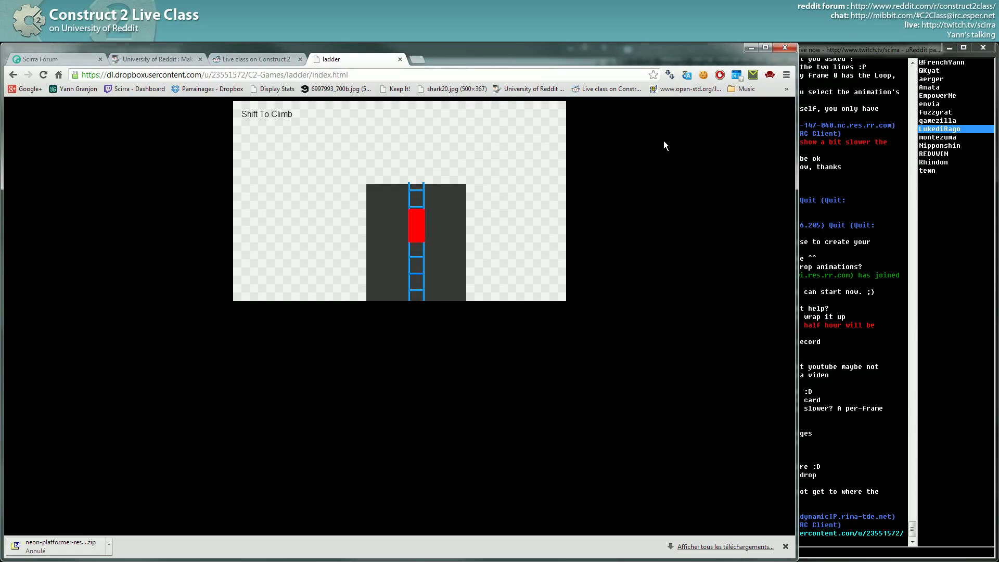
key(Left)
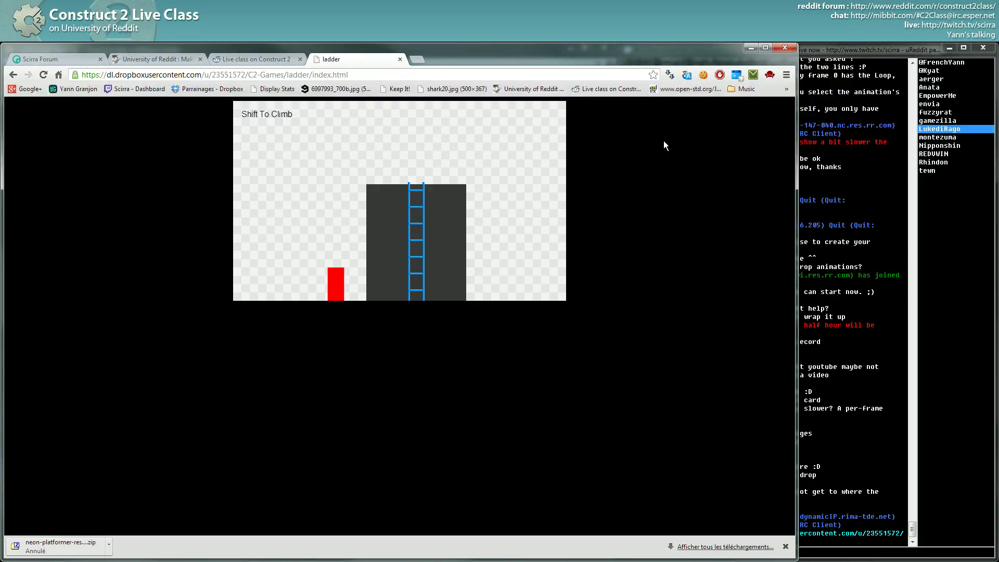
click(818, 187)
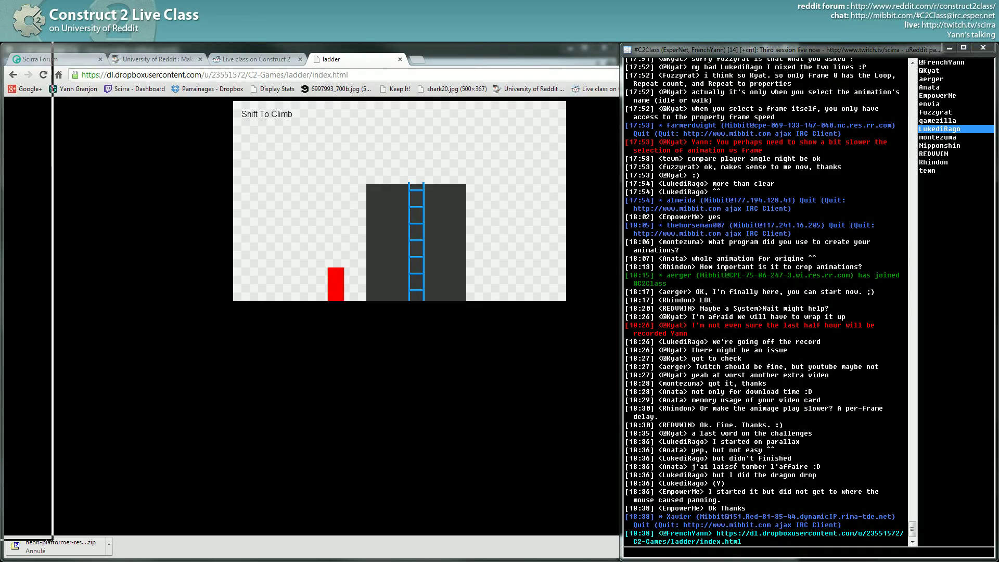
Step: Close the crashed Construct 2, reopen the ladder project's Layout 1, and shrink the window
key(alt+Tab)
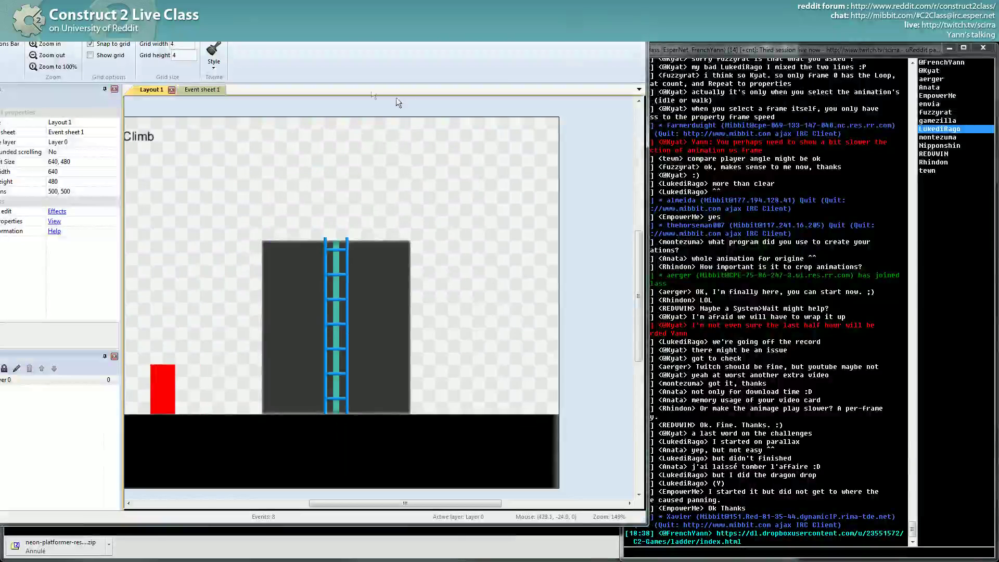
drag(648, 525, 472, 540)
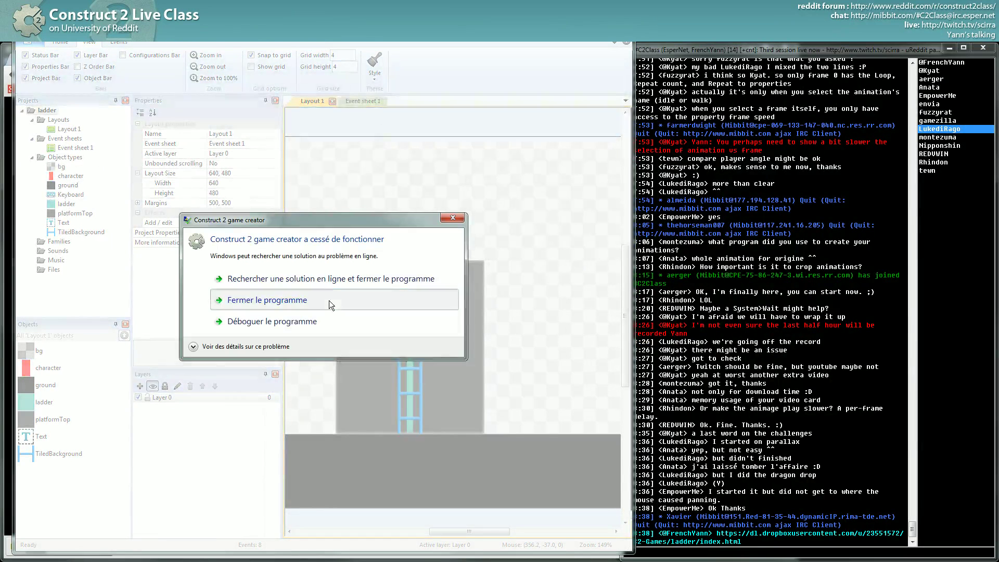
click(329, 301)
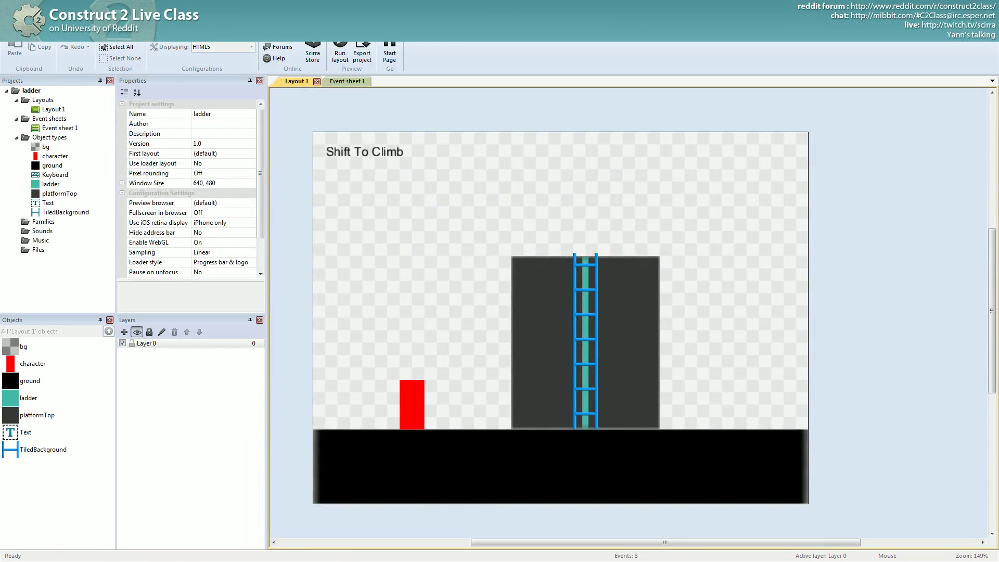
key(super+Down)
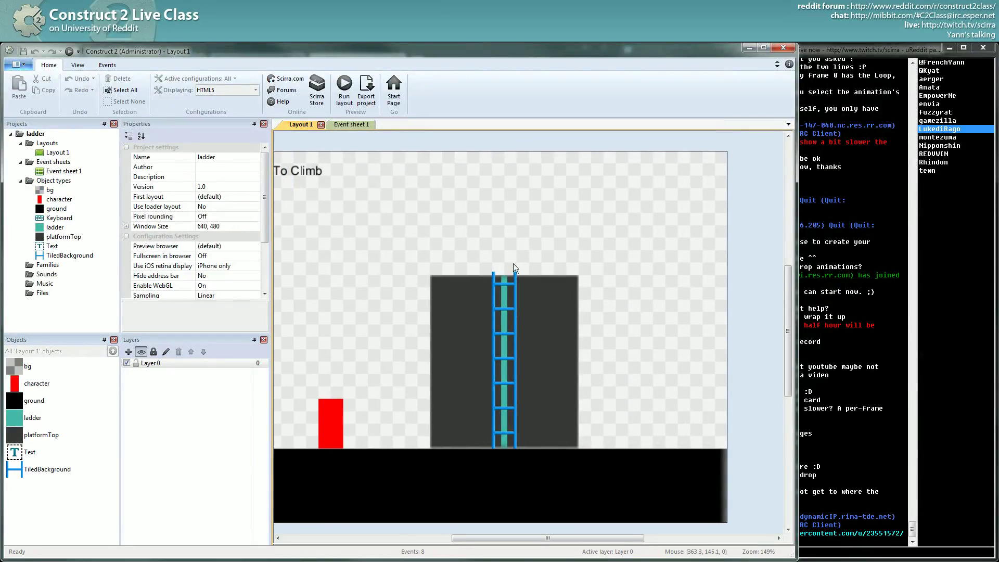
ctrl+scroll(501, 279, down, 3)
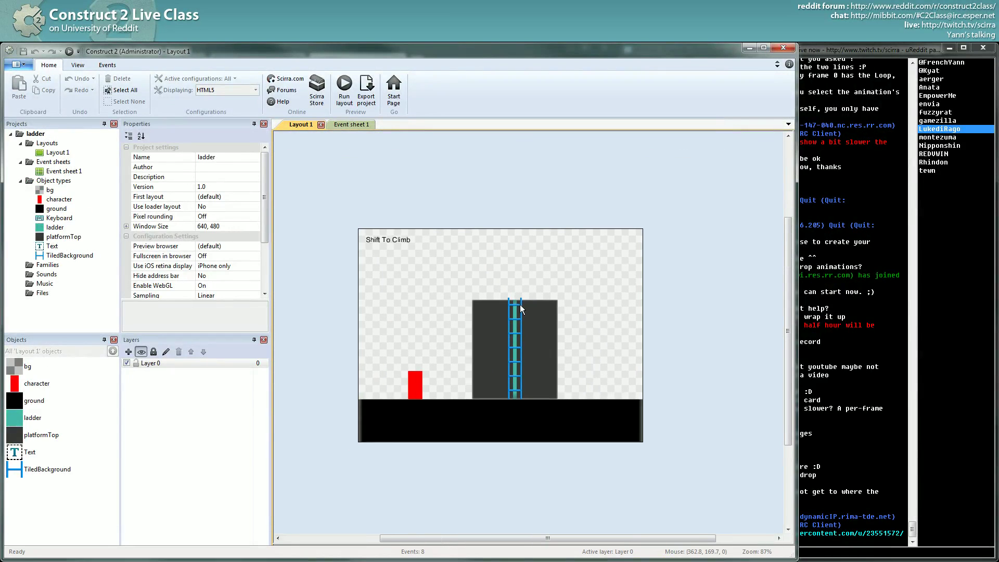
Step: Undo the ladder resize and move both ladder objects past the layout's right edge
drag(516, 326, 561, 325)
drag(557, 281, 560, 203)
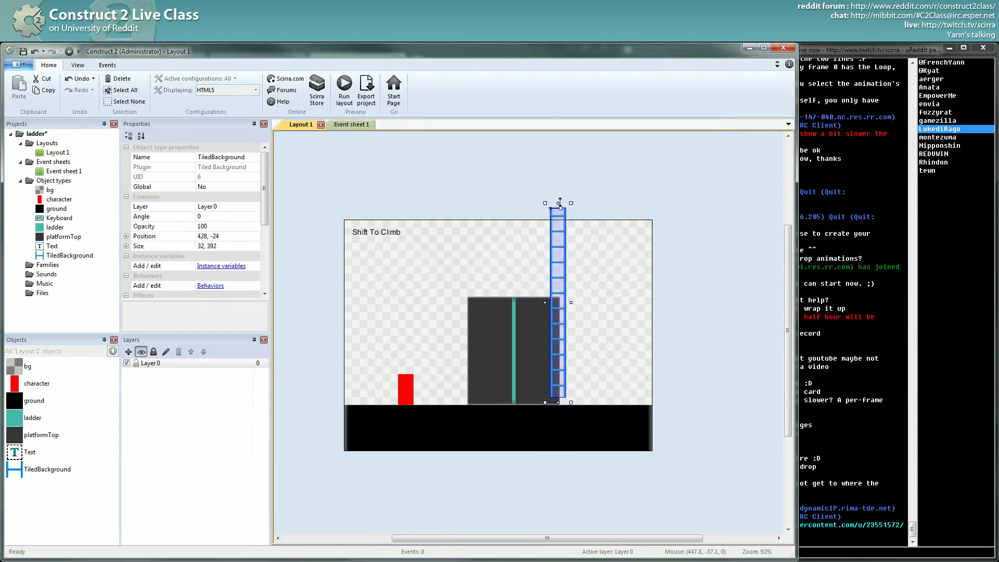
key(ctrl+z)
key(ctrl+z)
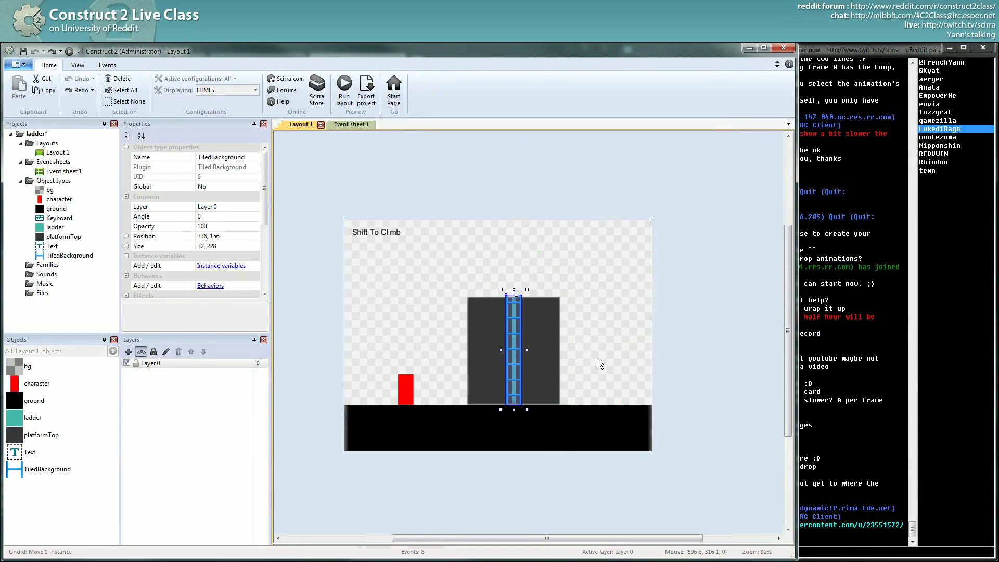
click(620, 373)
drag(526, 368, 704, 374)
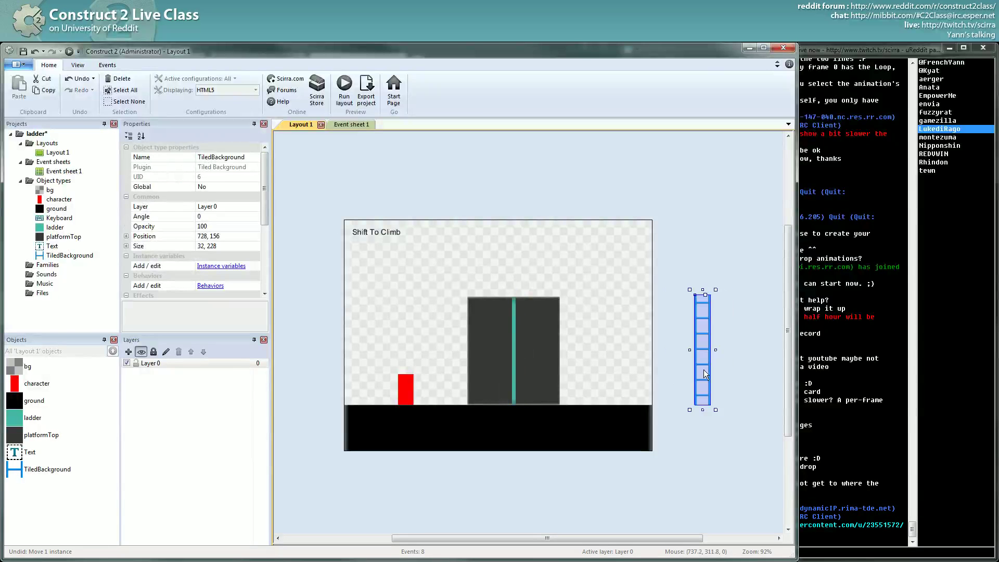
click(514, 367)
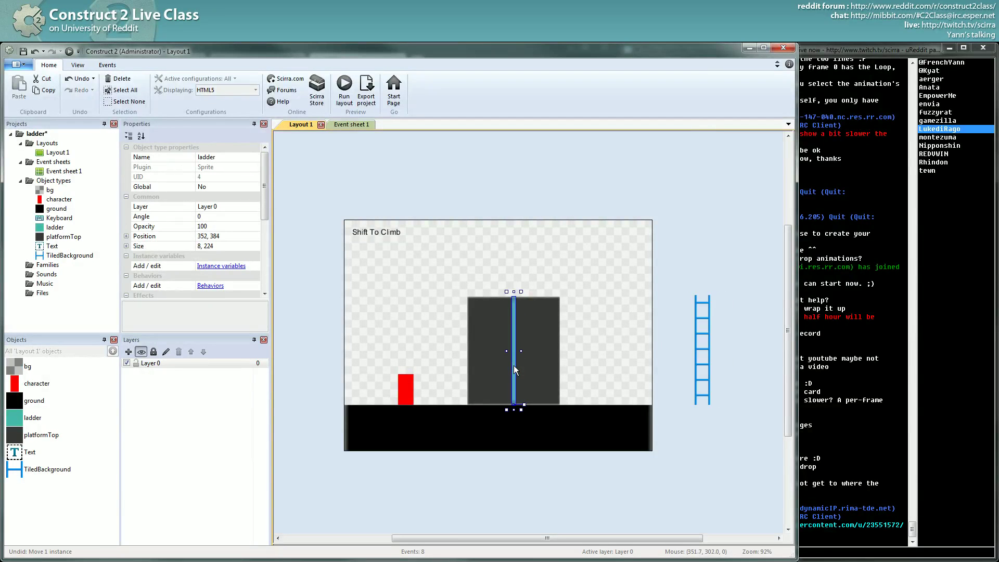
mouse_move(264, 194)
mouse_down()
mouse_move(263, 263)
mouse_move(264, 190)
mouse_up()
drag(514, 382, 659, 389)
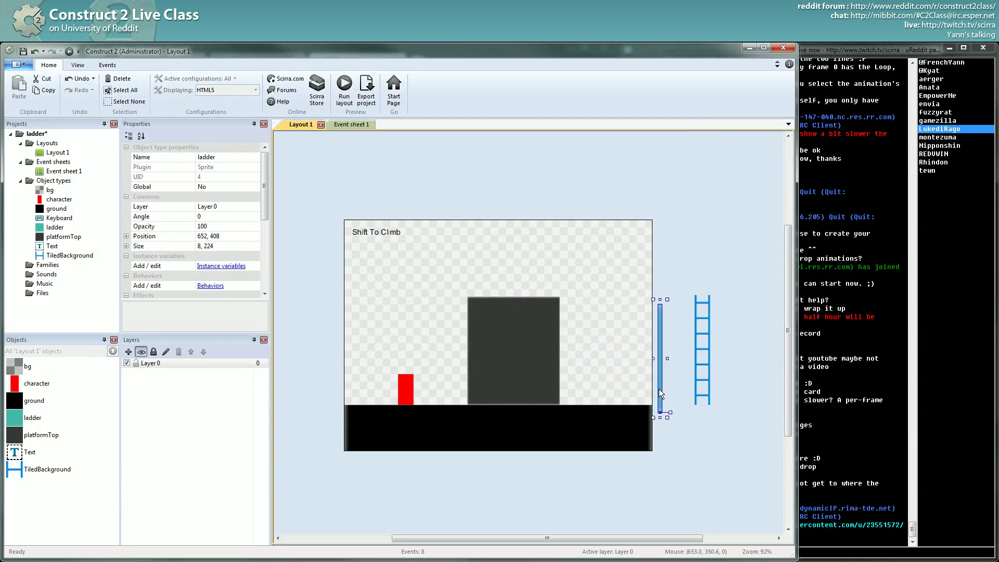
Step: Rename platformTop to 'platform' and move the red character up onto it
click(522, 363)
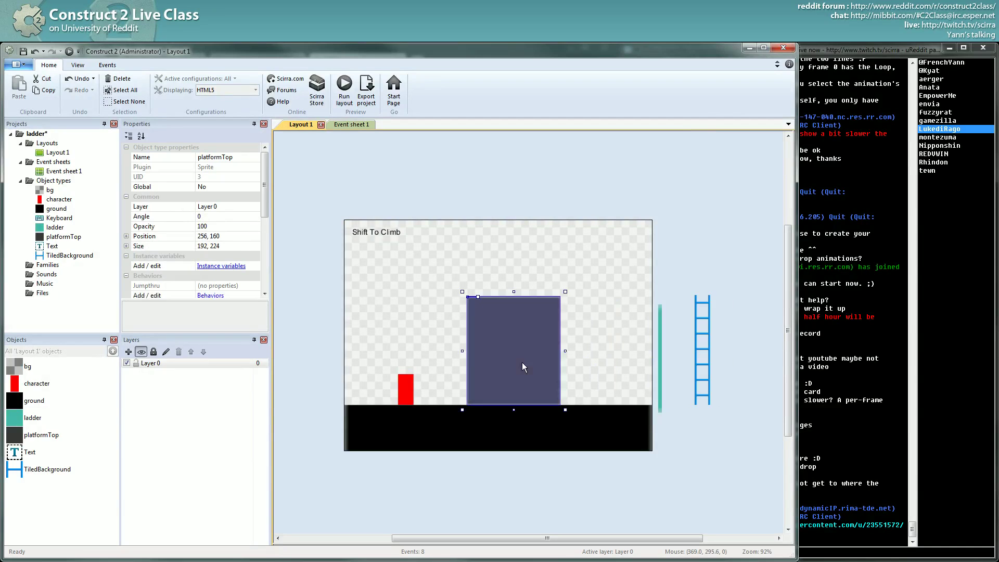
click(223, 157)
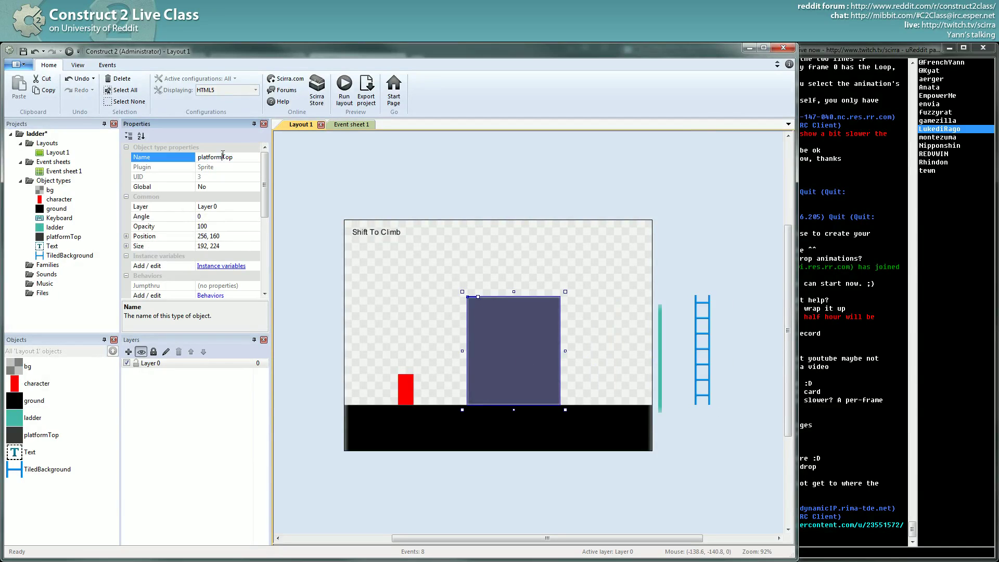
key(BackSpace)
key(BackSpace)
key(BackSpace)
key(Return)
click(517, 326)
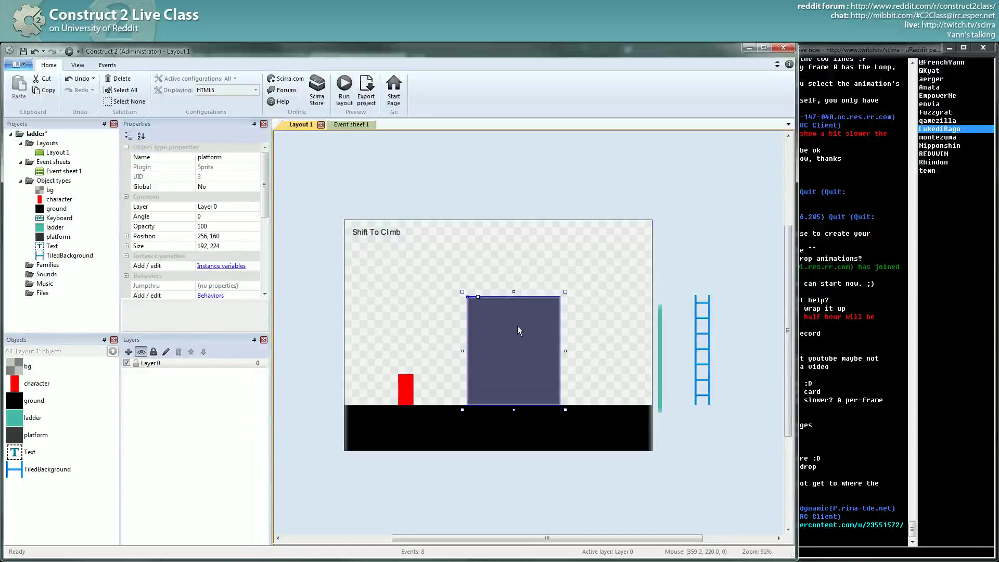
scroll(263, 210, down, 1)
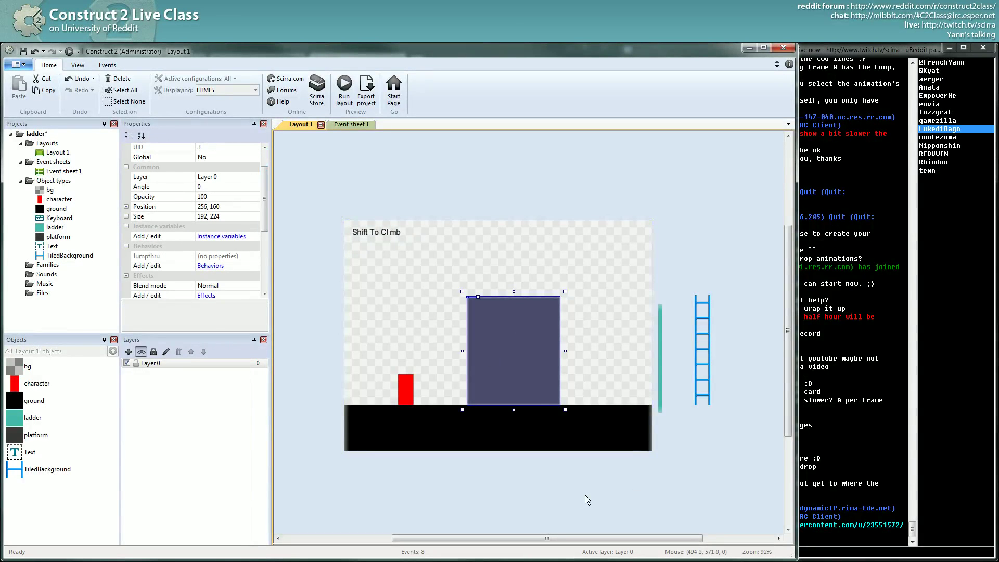
mouse_move(409, 390)
mouse_down()
mouse_move(488, 256)
mouse_move(500, 283)
mouse_move(466, 290)
mouse_move(467, 408)
mouse_move(485, 299)
mouse_move(398, 392)
mouse_up()
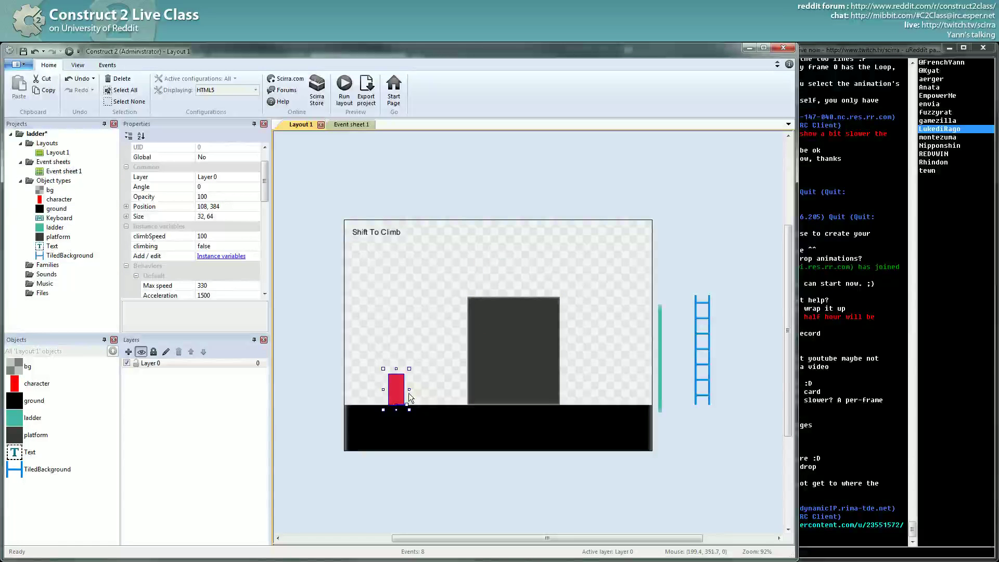
Step: Return the thin ladder sprite and tiled ladder to the middle of the platform
click(533, 374)
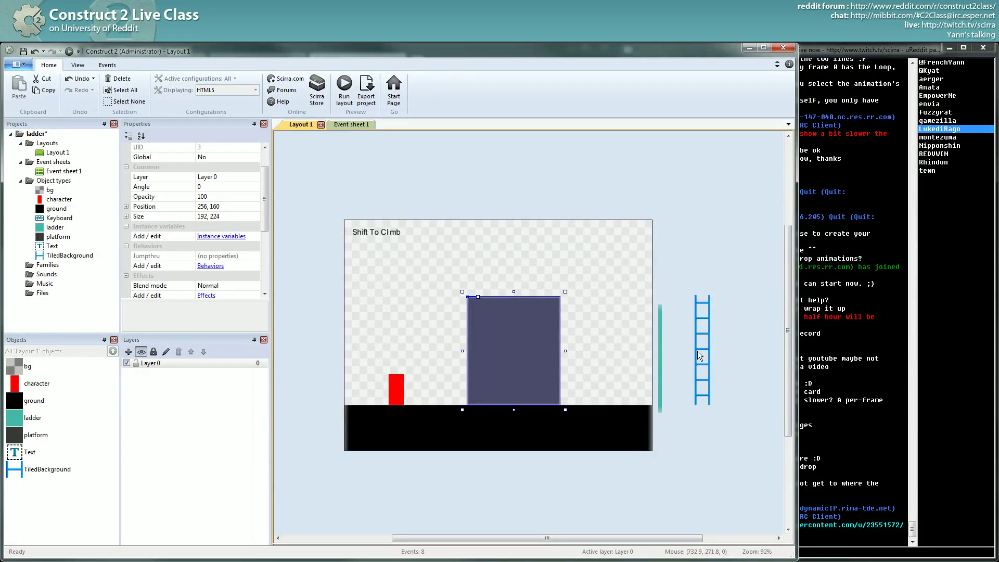
drag(662, 369, 514, 361)
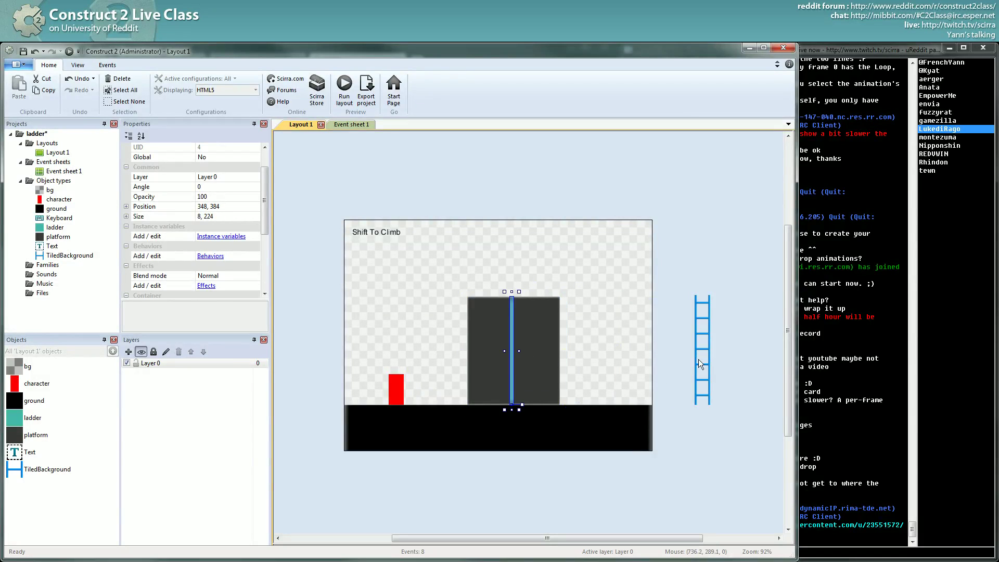
drag(699, 359, 508, 358)
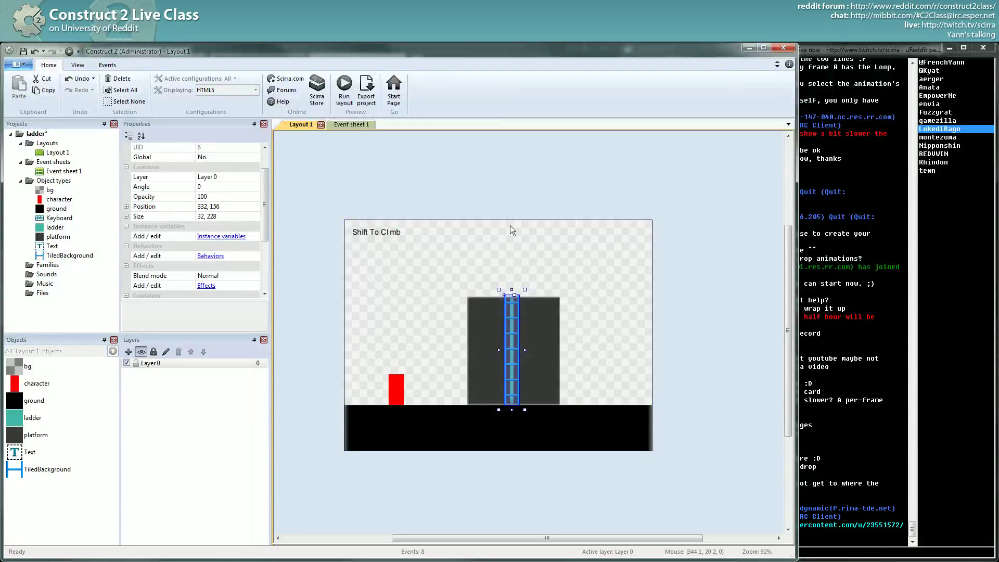
click(536, 298)
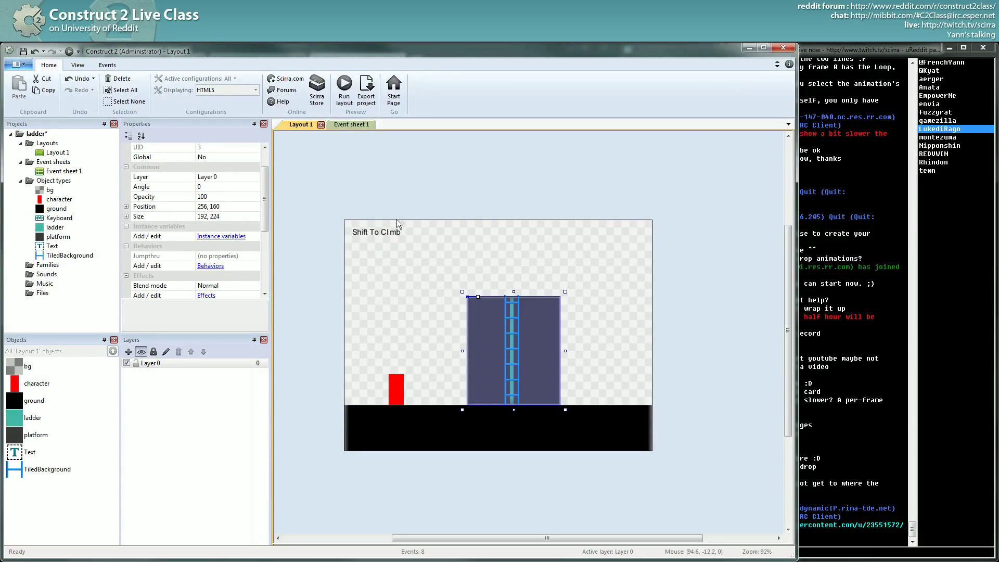
click(393, 389)
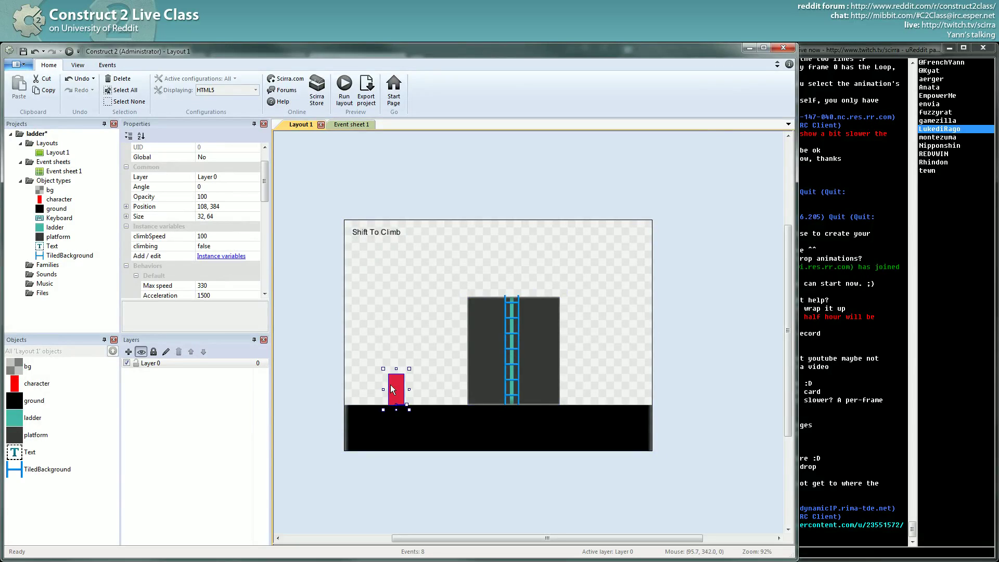
Step: Inspect the character's Gravity, leaving it at 1500, then select the tiled ladder
click(37, 383)
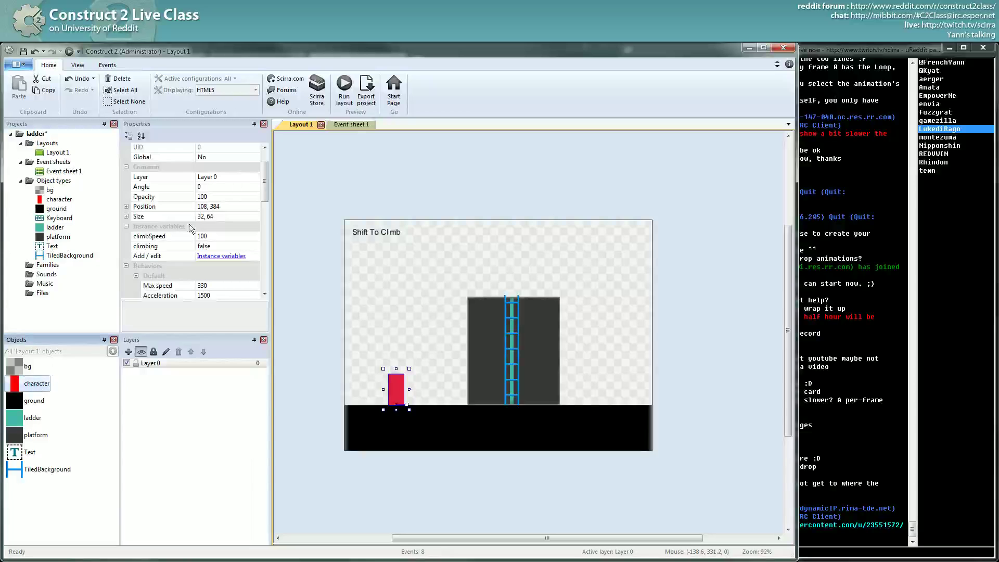
drag(263, 185, 264, 212)
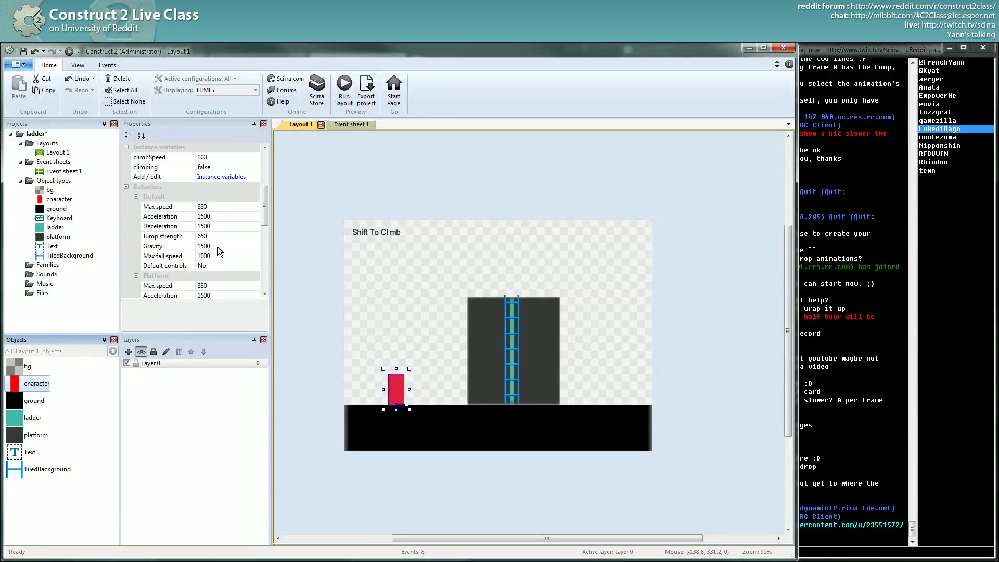
click(206, 246)
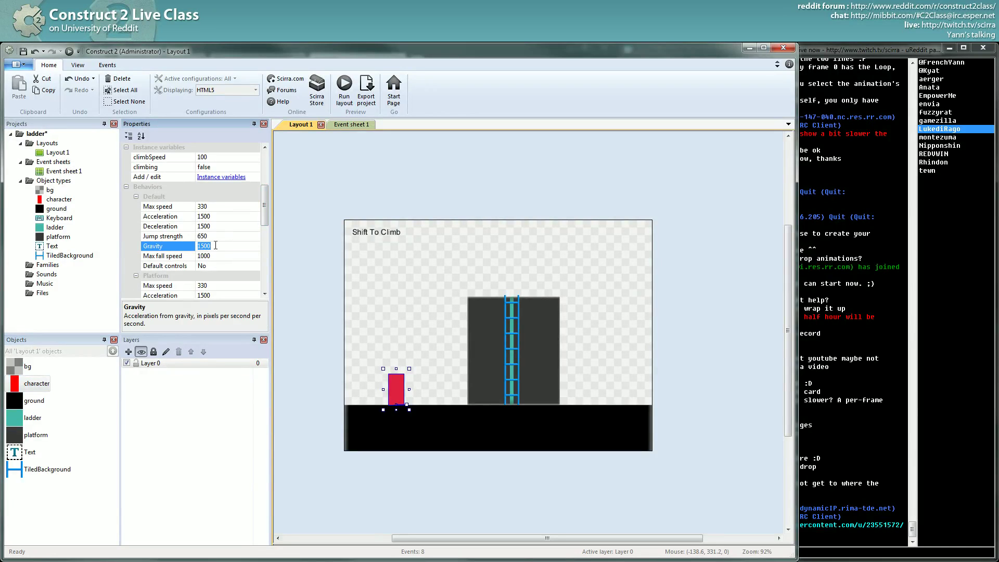
click(215, 246)
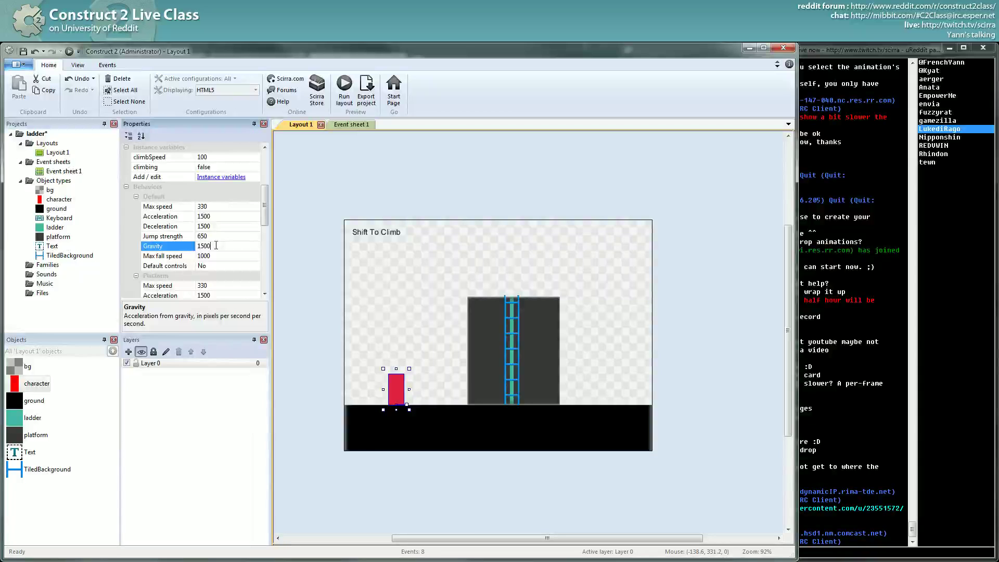
click(336, 275)
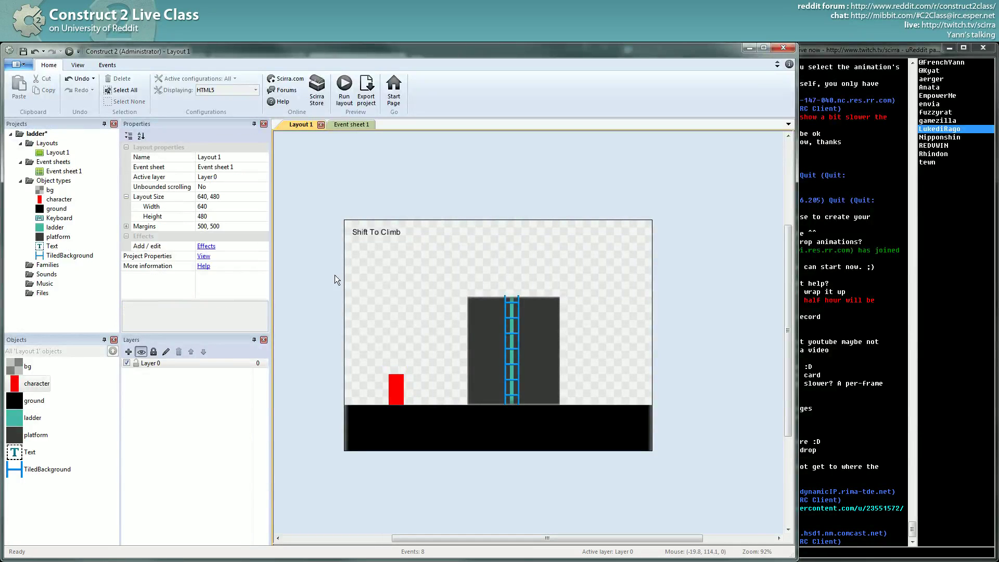
middle_drag(442, 345, 439, 350)
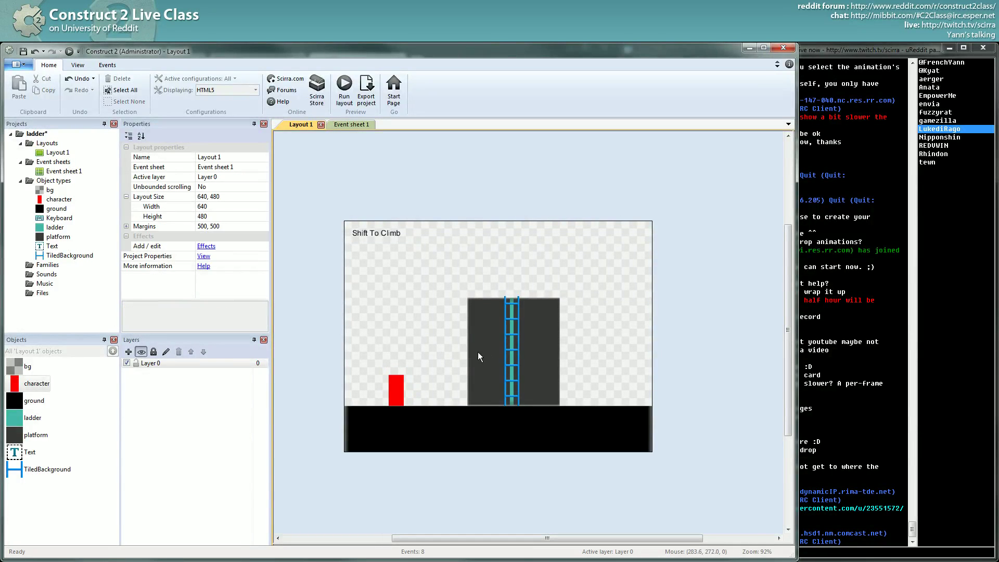
click(511, 351)
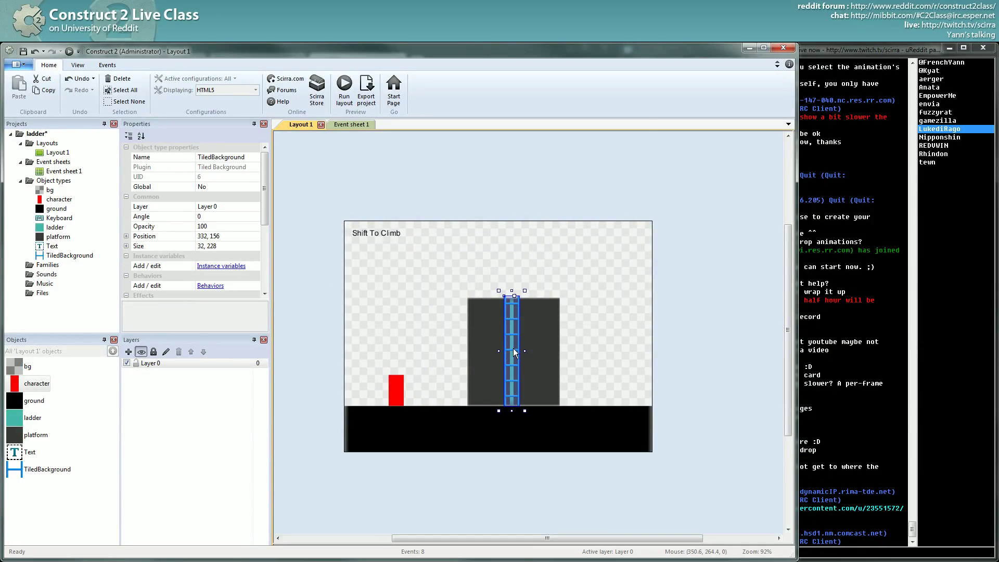
Step: Move the red character and inspect its climbSpeed and climbing variables
drag(400, 390, 450, 397)
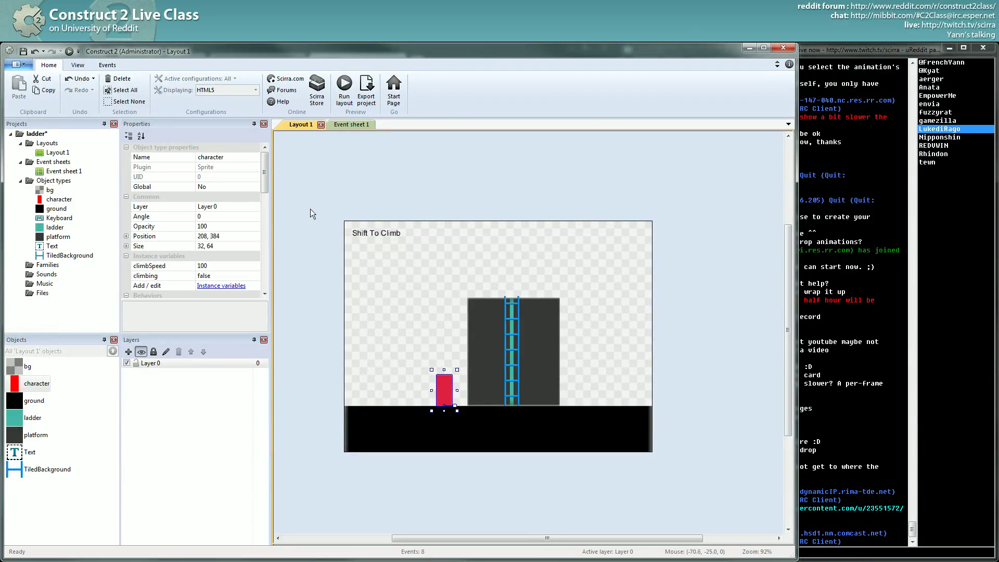
click(207, 265)
click(188, 279)
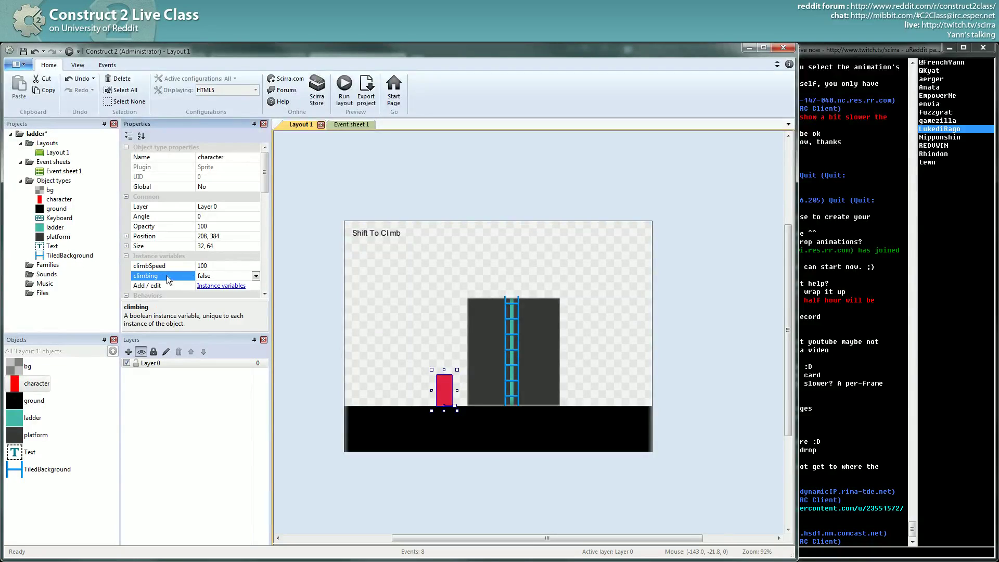
drag(445, 392, 414, 392)
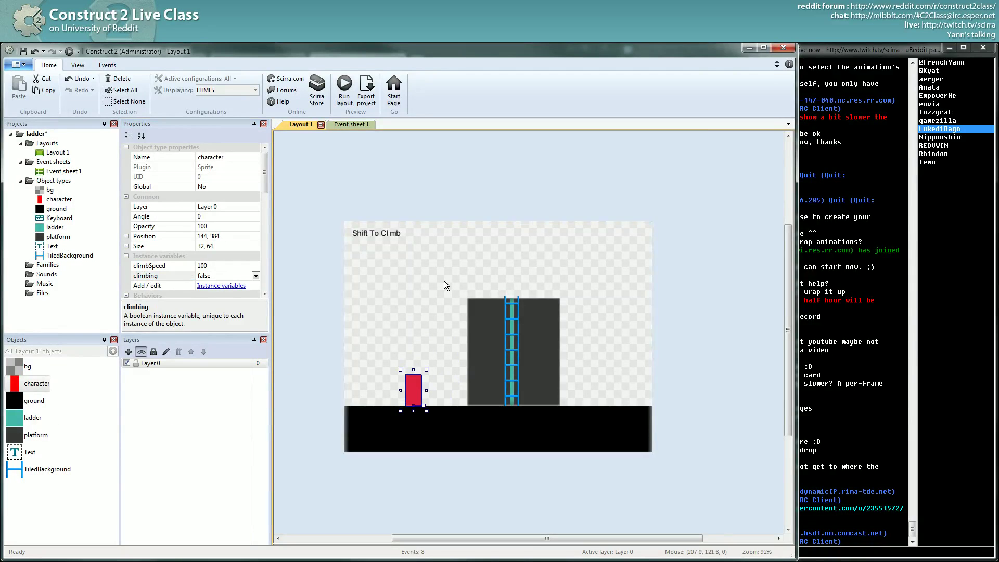
Step: Widen the Shift To Climb text to 224 by 32 and place the character at 52, 384
click(393, 232)
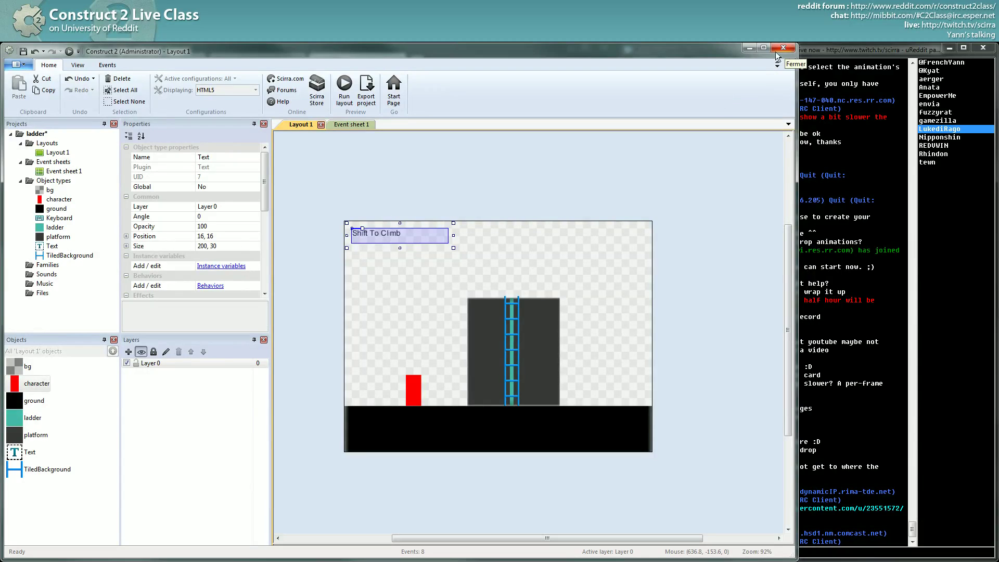
drag(454, 235, 469, 234)
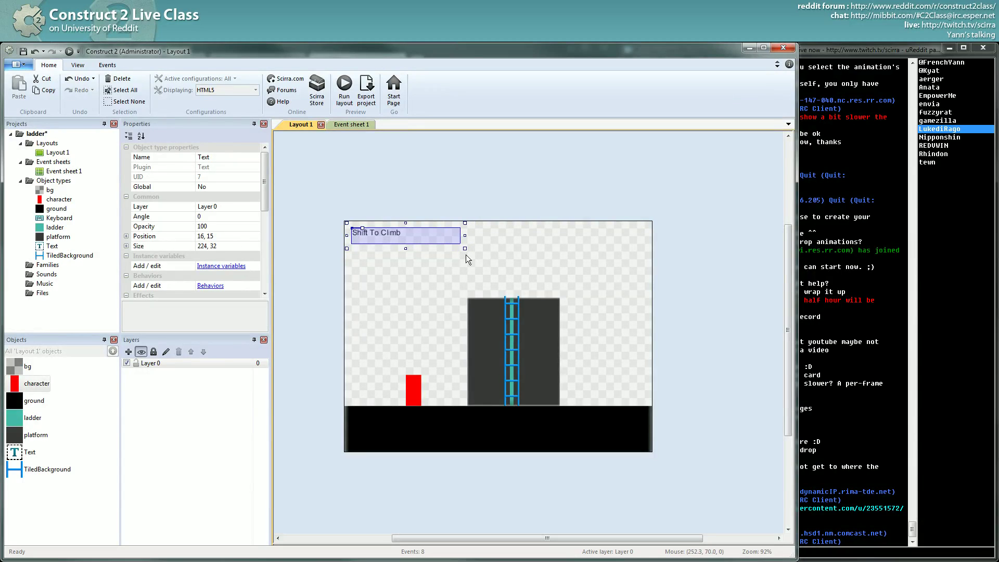
drag(417, 398, 371, 393)
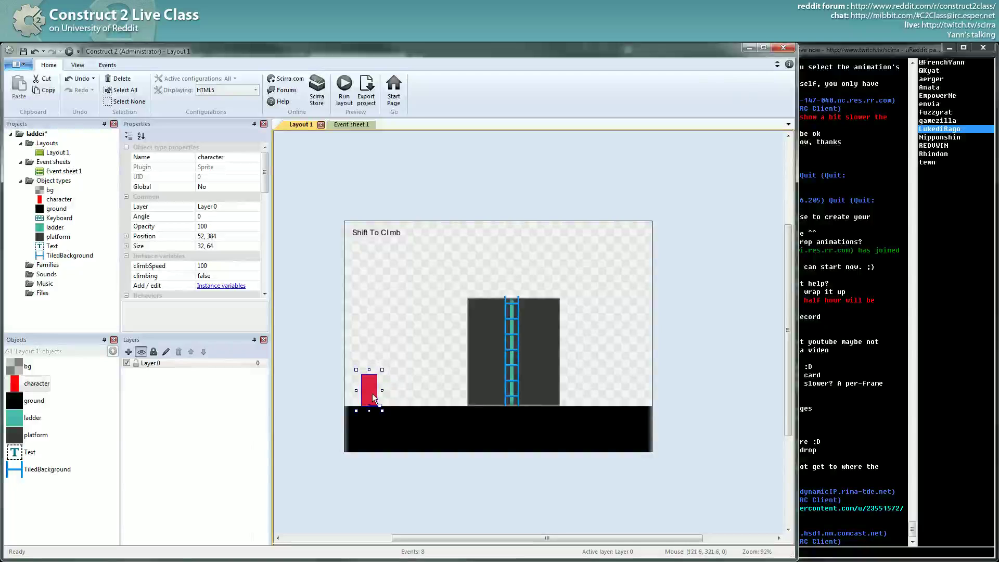
Step: Close the ladder project without saving, then switch to the Activable Lift layout
click(783, 48)
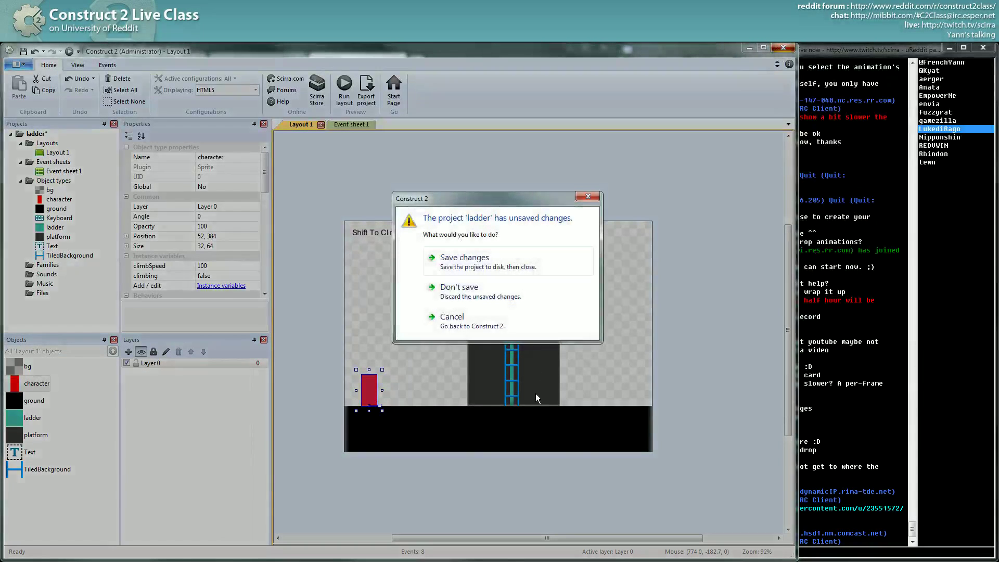
click(475, 289)
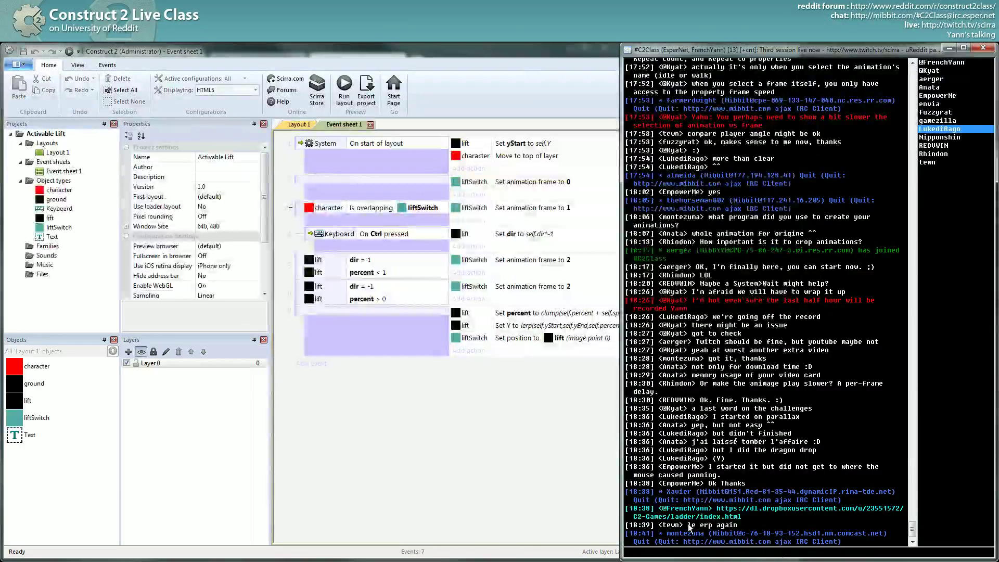
click(692, 517)
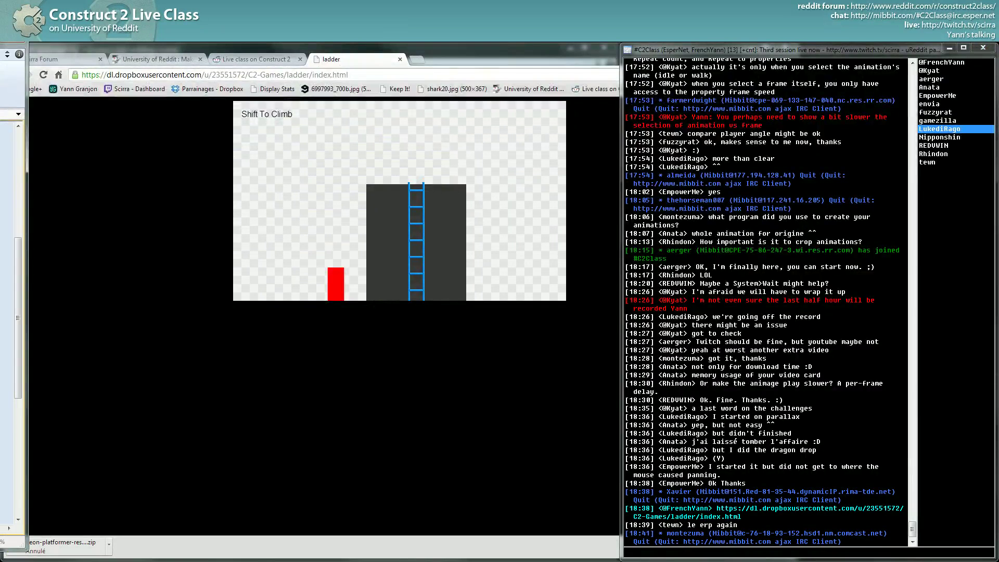
key(alt+Tab)
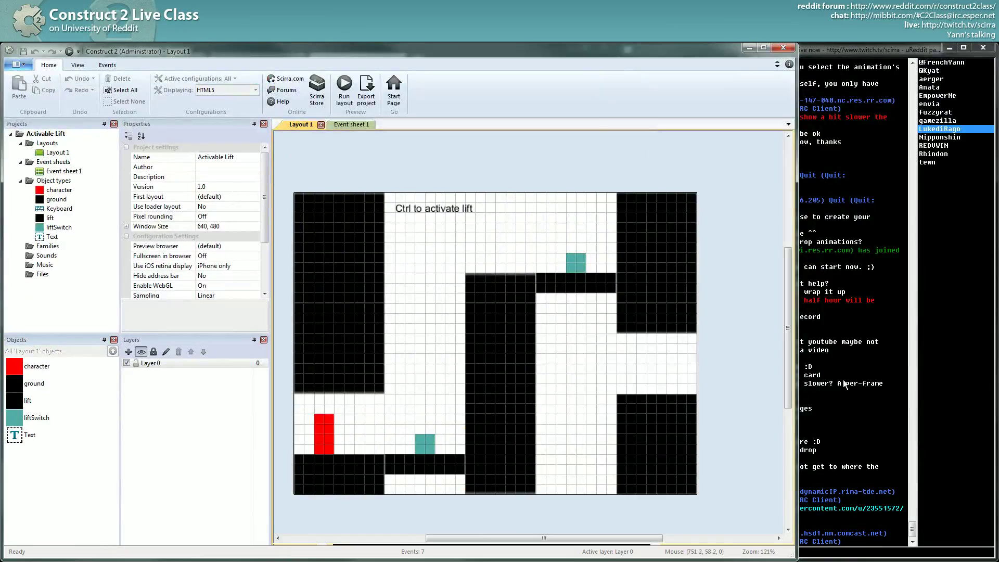
Step: Select the ground, lift and liftSwitch objects in turn to inspect them
click(501, 401)
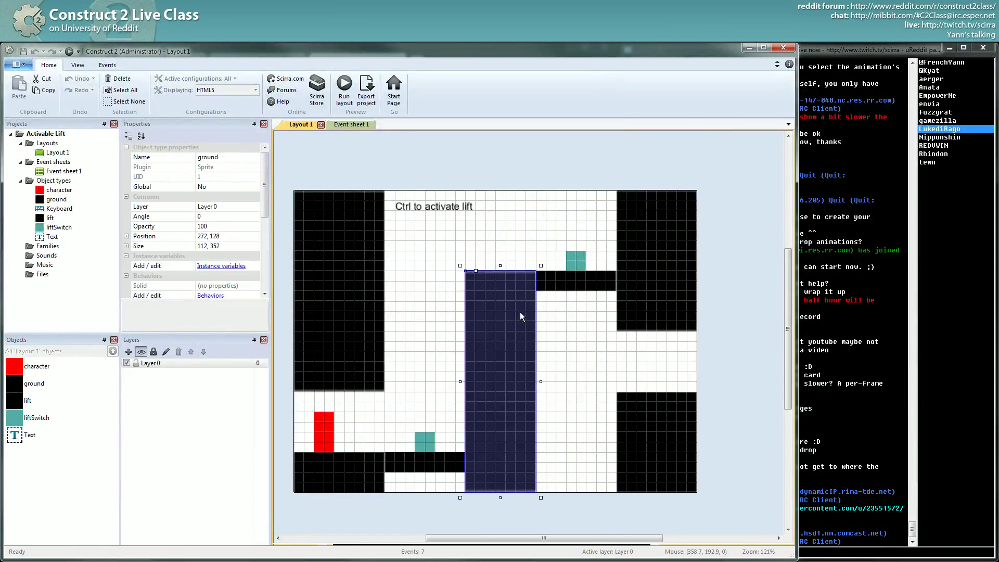
click(475, 221)
scroll(495, 318, down, 1)
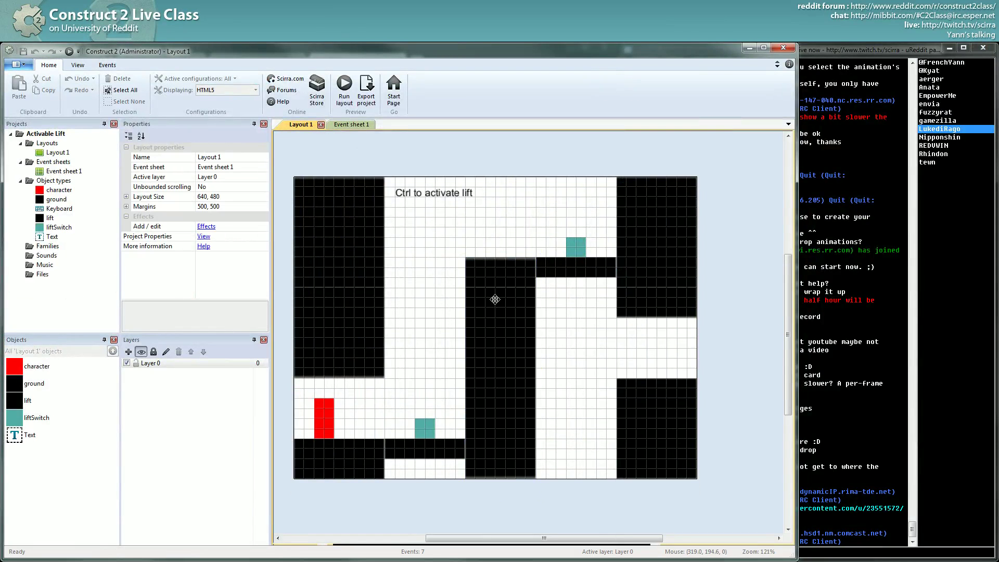
click(430, 432)
click(432, 383)
click(406, 452)
click(570, 266)
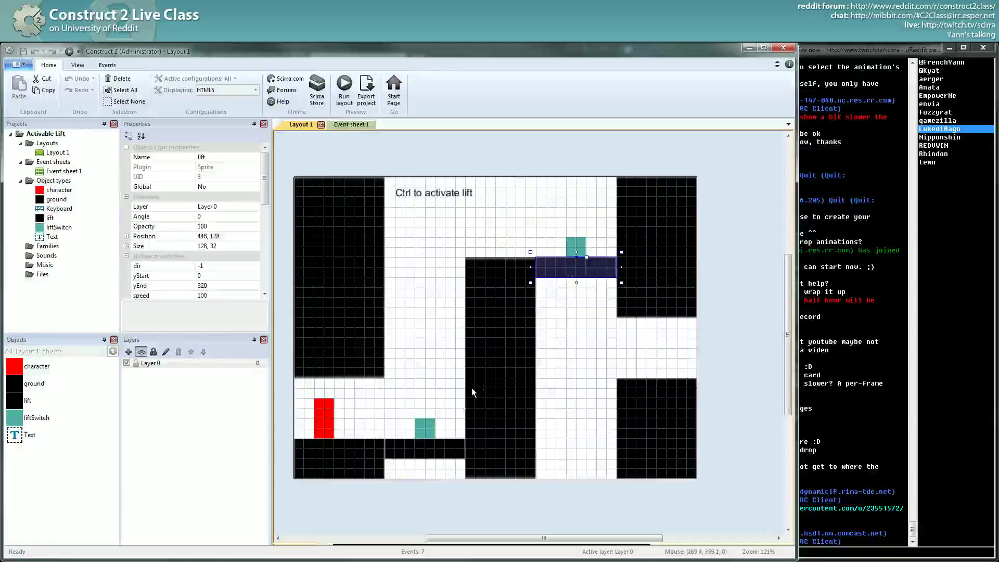
click(452, 400)
click(424, 450)
click(429, 428)
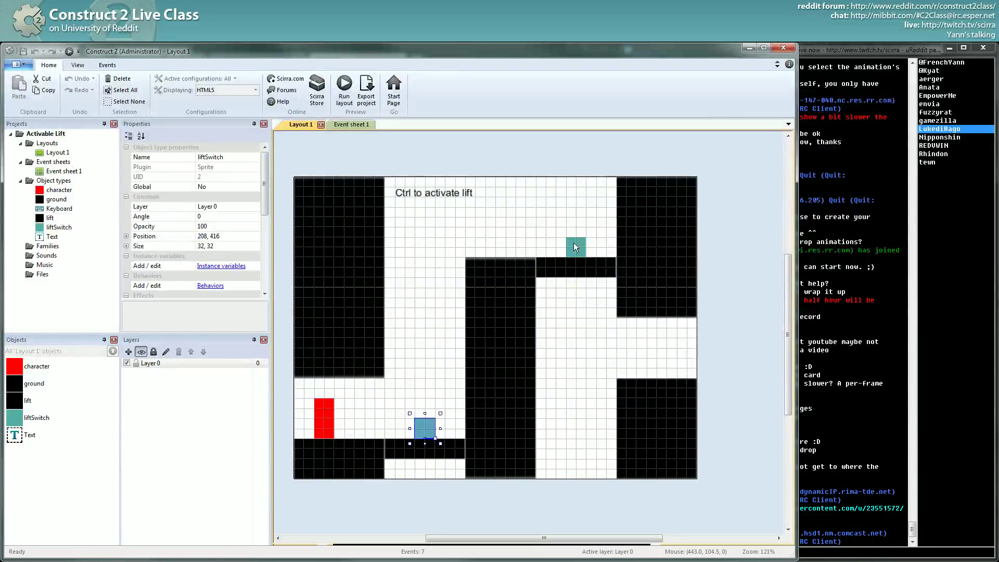
Step: Place a liftSwitch copy on the upper lift at 448,128 and move the character onto the lower switch
ctrl+drag(573, 243, 575, 244)
click(427, 426)
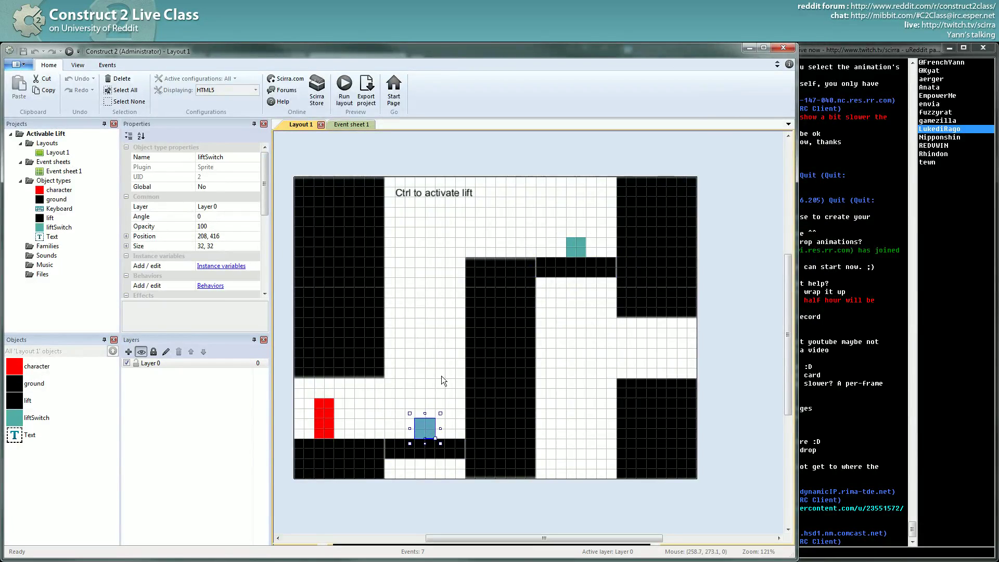
click(578, 246)
click(326, 425)
mouse_move(326, 425)
mouse_down()
mouse_move(422, 414)
mouse_move(419, 425)
mouse_move(423, 288)
mouse_move(473, 239)
mouse_move(595, 338)
mouse_move(330, 417)
mouse_up()
key(alt+Tab)
click(499, 266)
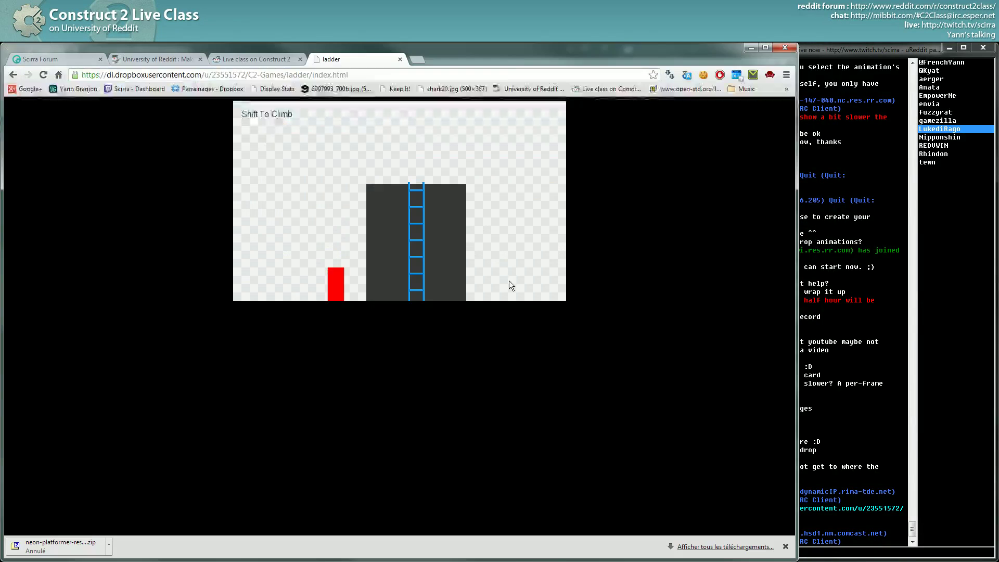
Step: Edit the end of the ladder URL in Chrome's address bar, typing 'lif'
shift+click(289, 75)
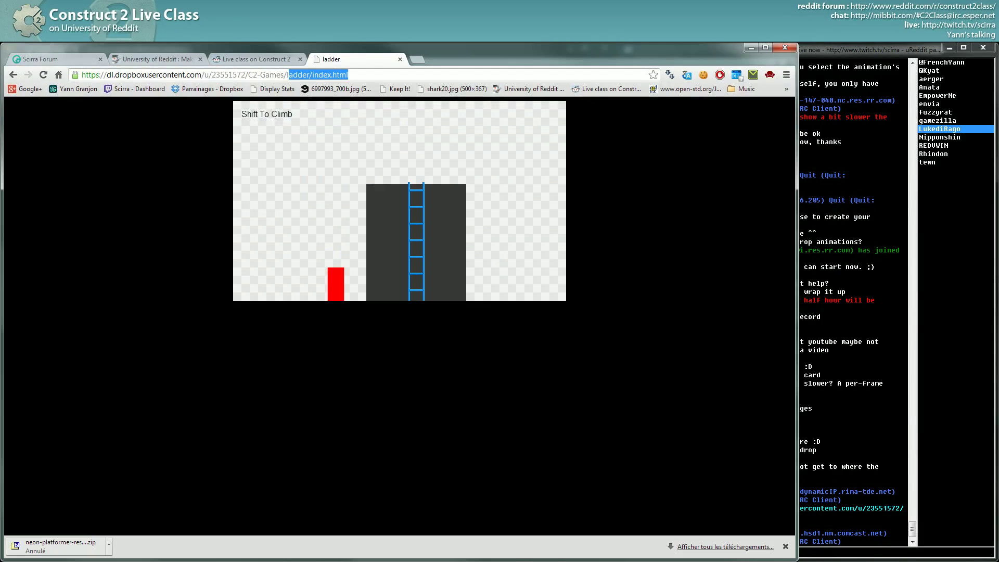
text(lif)
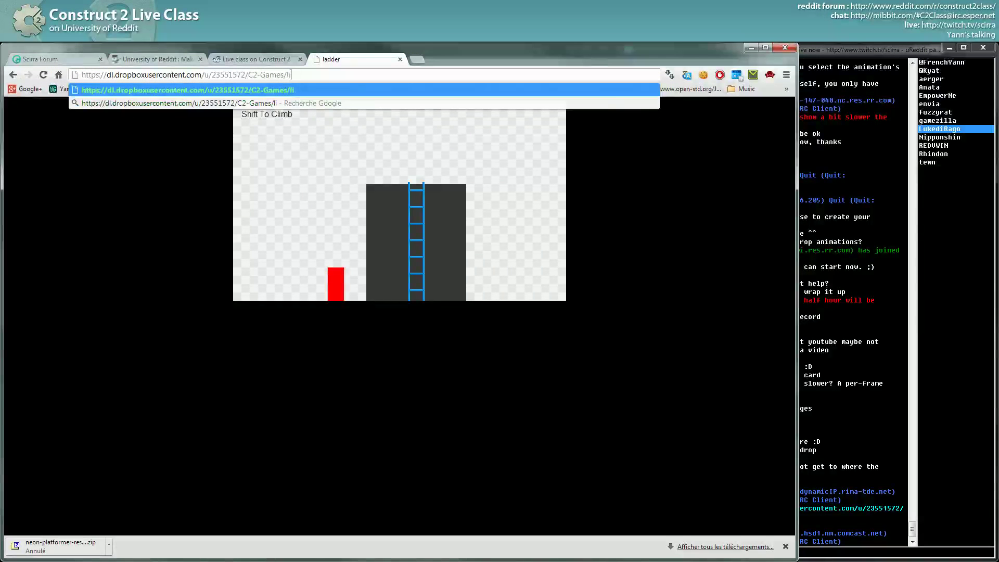
key(BackSpace)
key(BackSpace)
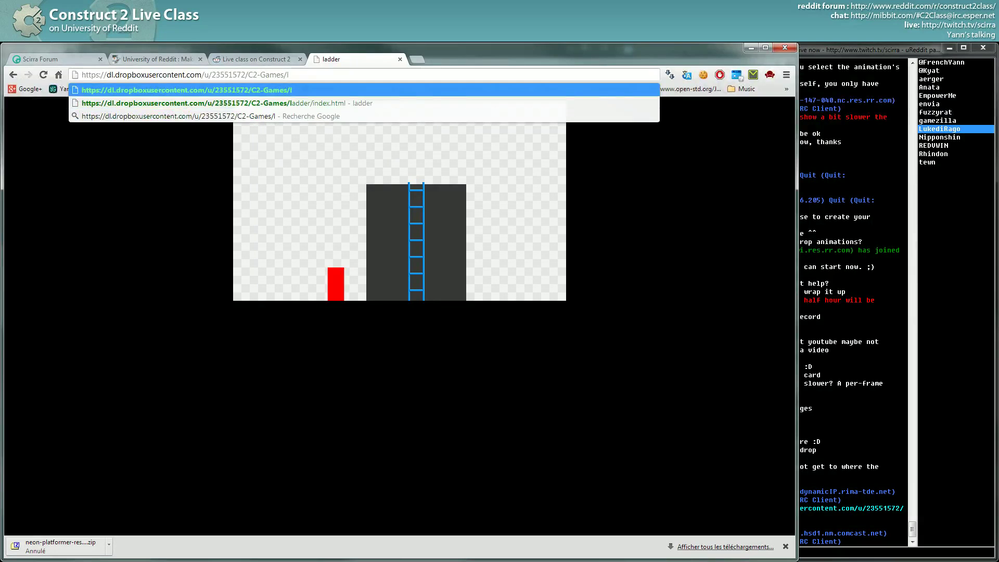
key(Return)
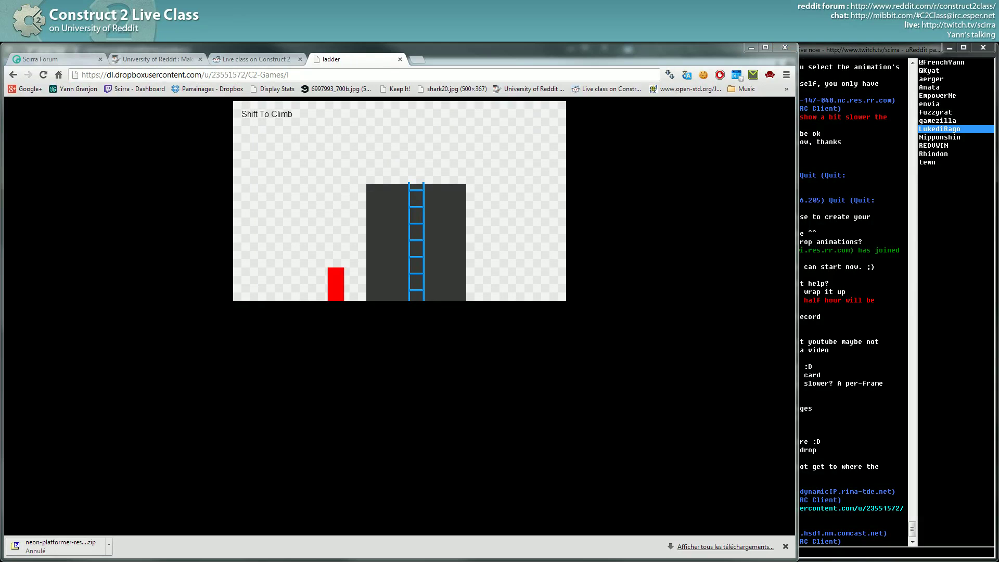
Step: Paste the Activable%20Lift/index.html address and load the Activable Lift game page
key(alt+Tab)
key(alt+Tab)
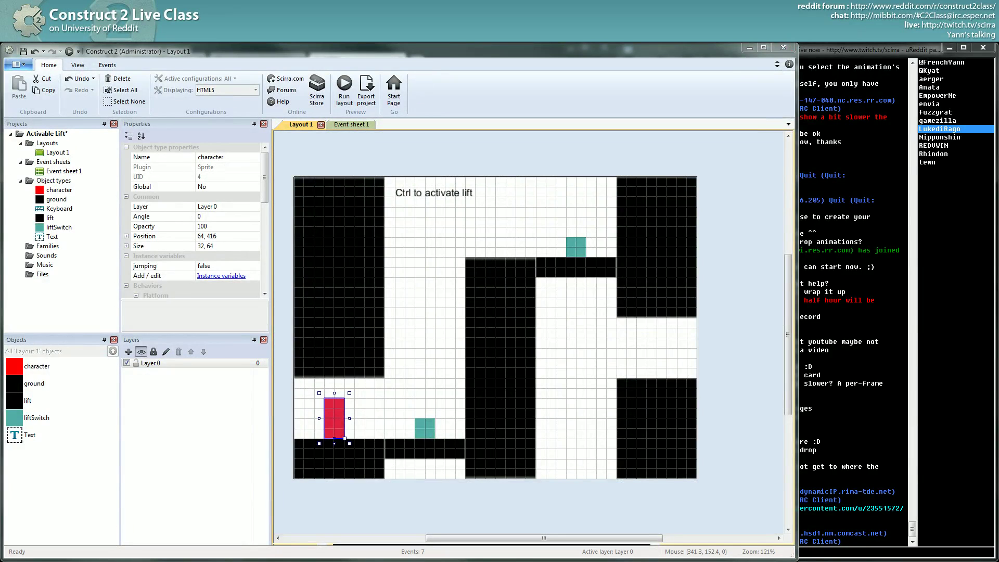
key(alt+Tab)
text(https://dl.dropboxusercontent.com/u/23551572/C2-Games/Activable%20Lift/index.html)
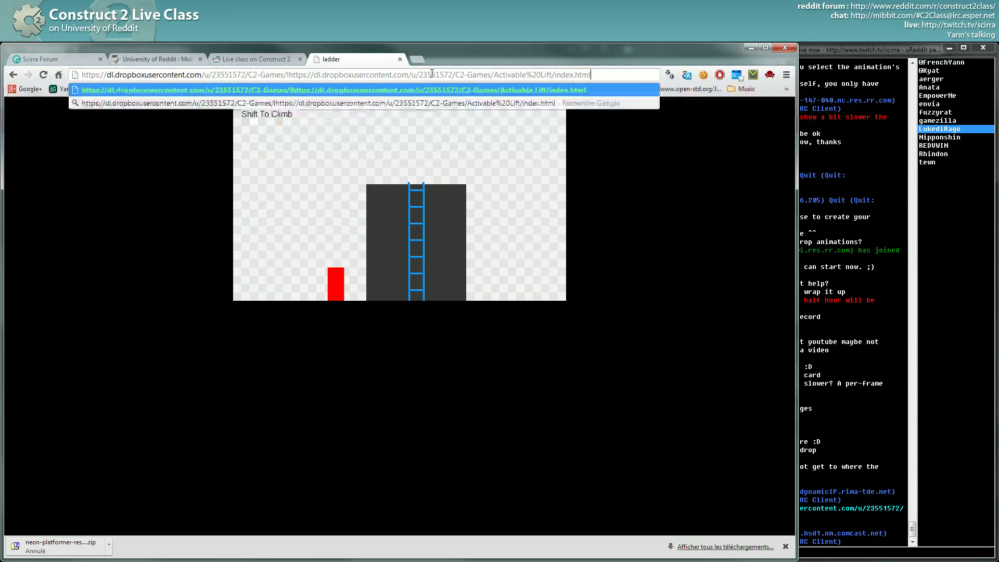
key(ctrl+a)
text(https://dl.dropboxusercontent.com/u/23551572/C2-Games/Activable%20Lift/index.html)
key(Return)
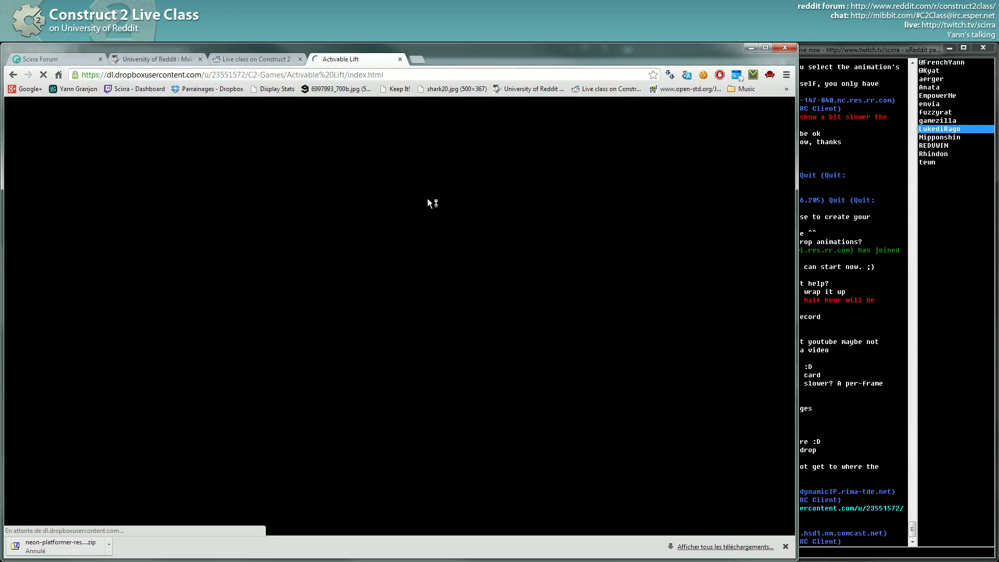
Step: Paste the Activable Lift game link into the class chat and send it
click(866, 434)
text(https://dl.dropboxusercontent.com/u/23551572/C2-Games/Activable%20Lift/index.html)
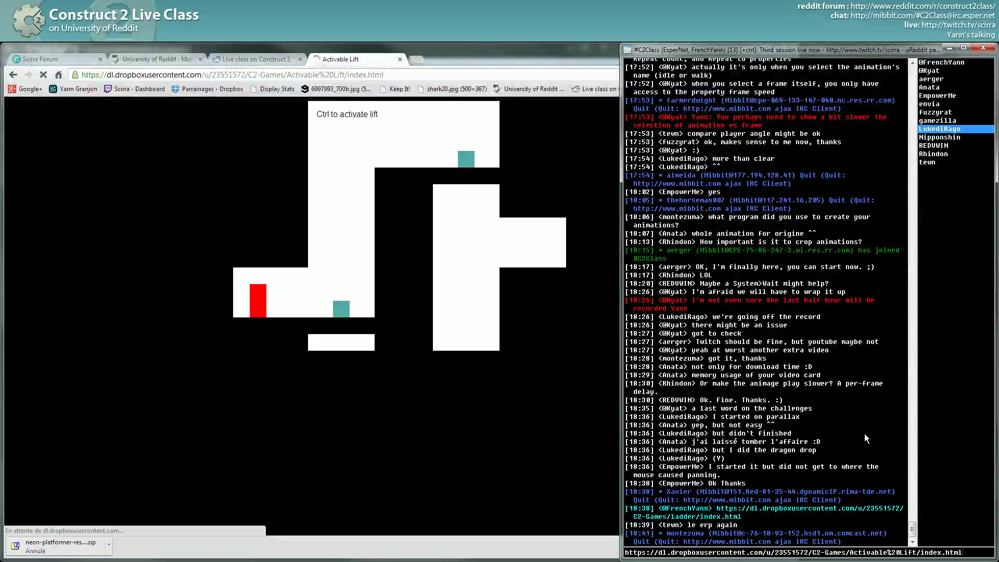
key(Return)
Step: Back in the game, walk the red player onto the first lift and activate it upward
click(506, 396)
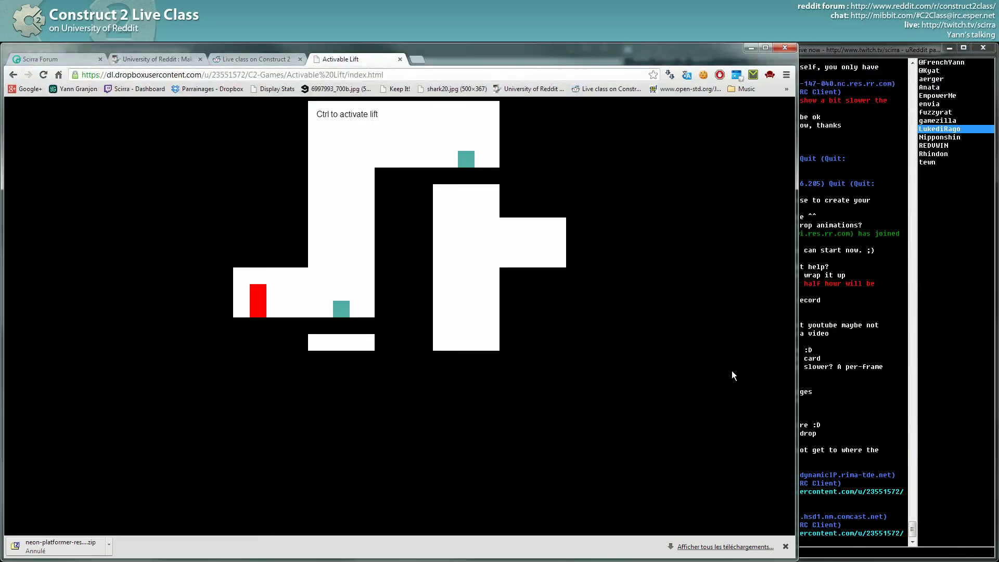
key(Right)
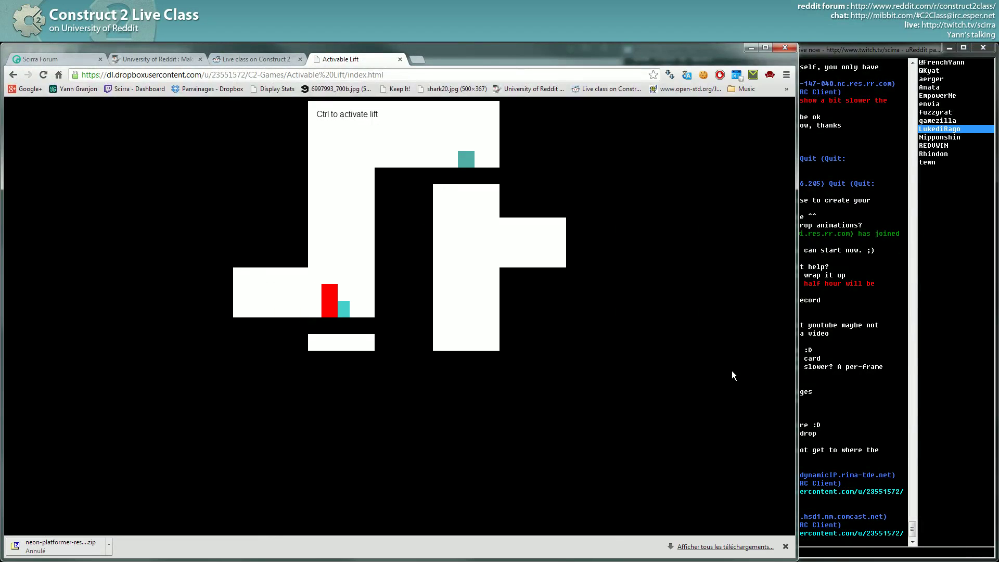
key(Left)
key(Right)
key(Left)
key(Right)
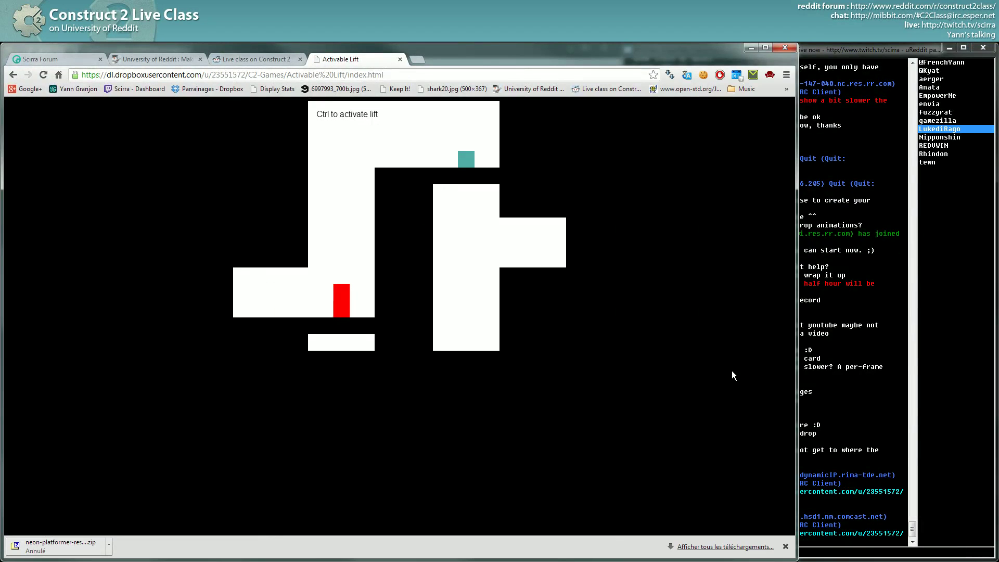
key(ctrl)
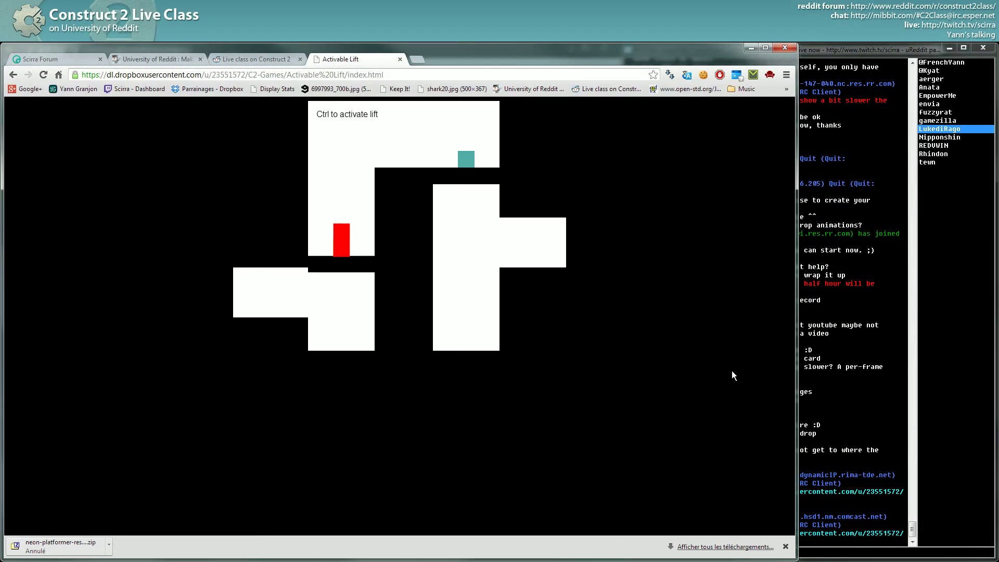
Step: Move across to the right lift and shuttle between both lifts with Ctrl activations
key(Right)
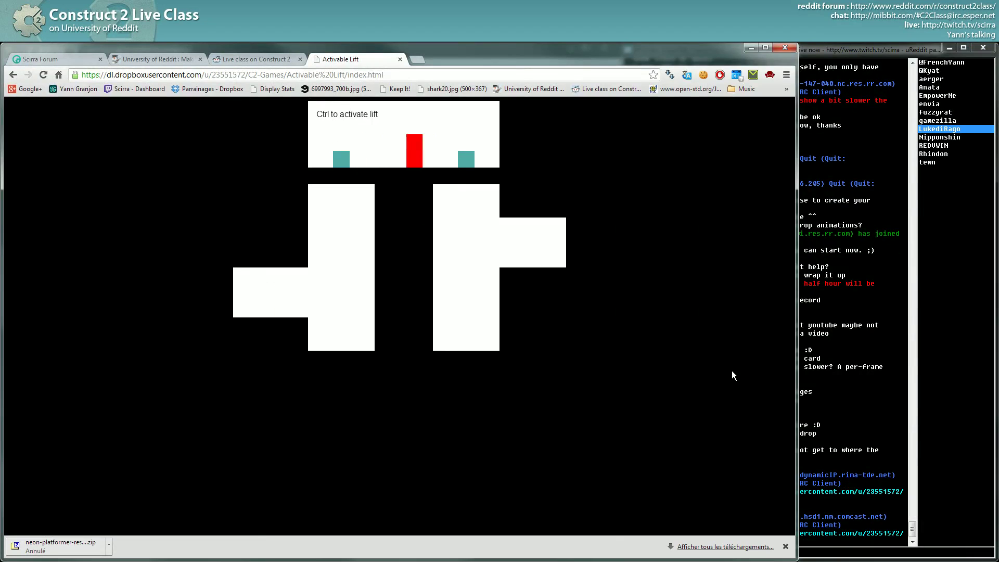
key(ctrl)
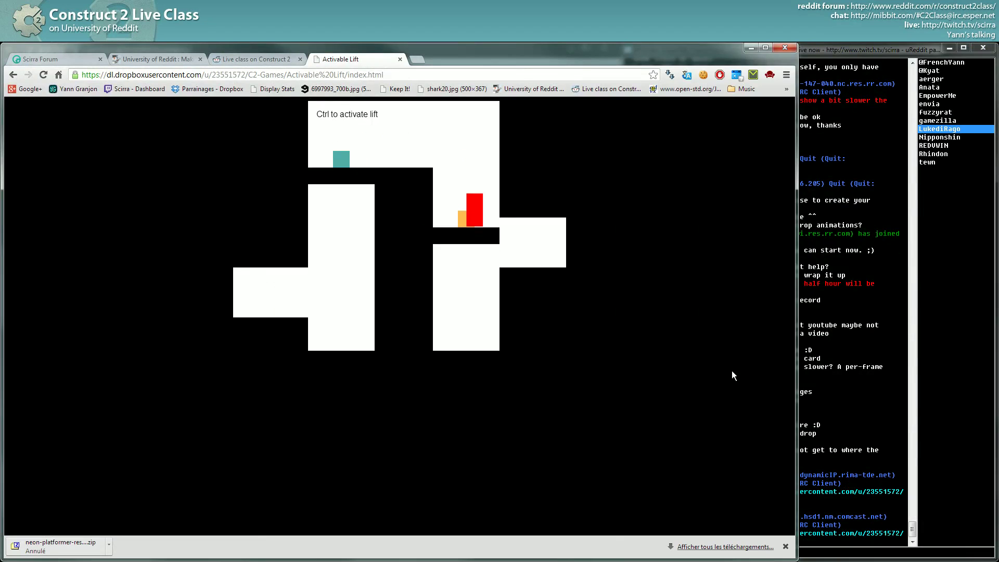
key(Right)
key(Right)
key(Left)
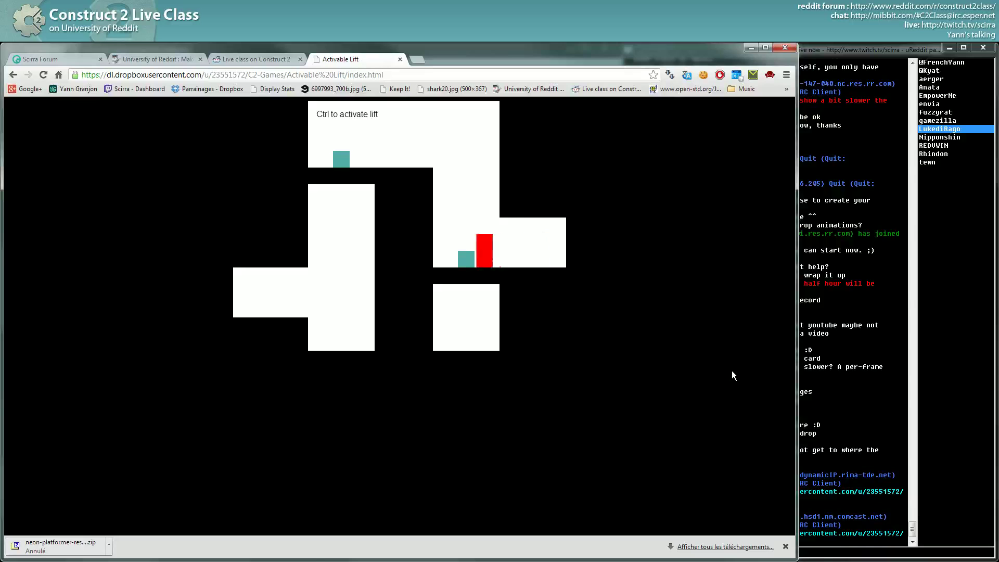
key(ctrl)
key(Left)
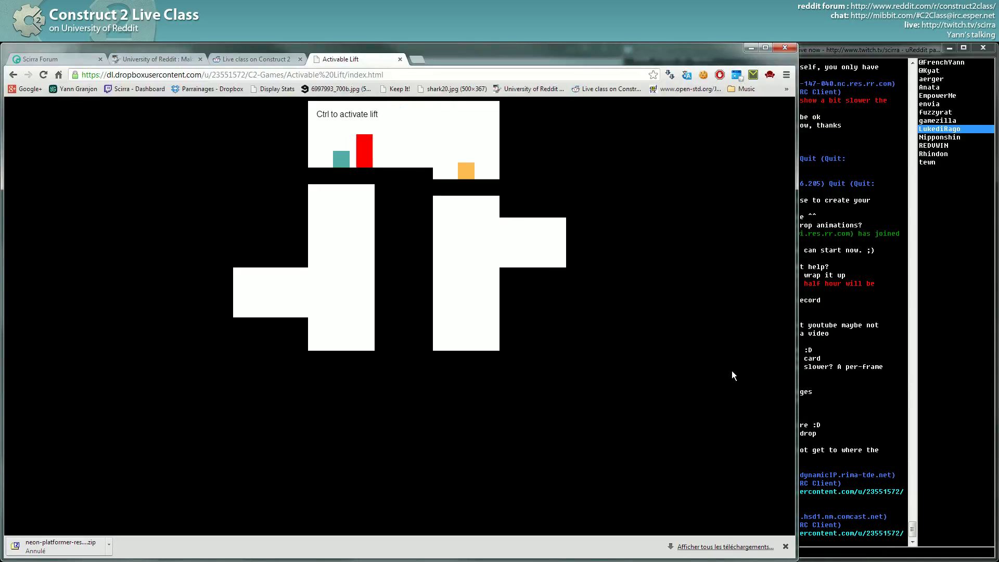
key(ctrl)
key(Up)
key(Right)
key(ctrl)
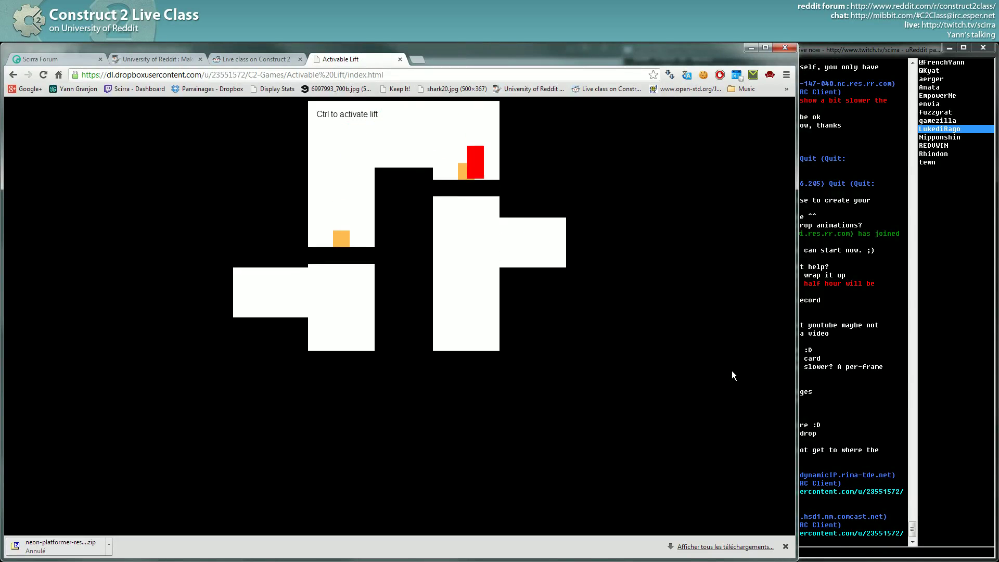
Step: Jump between the moving lifts until the red player reaches the top platform, then return to the chat
key(Up)
key(Left)
key(Up)
key(Right)
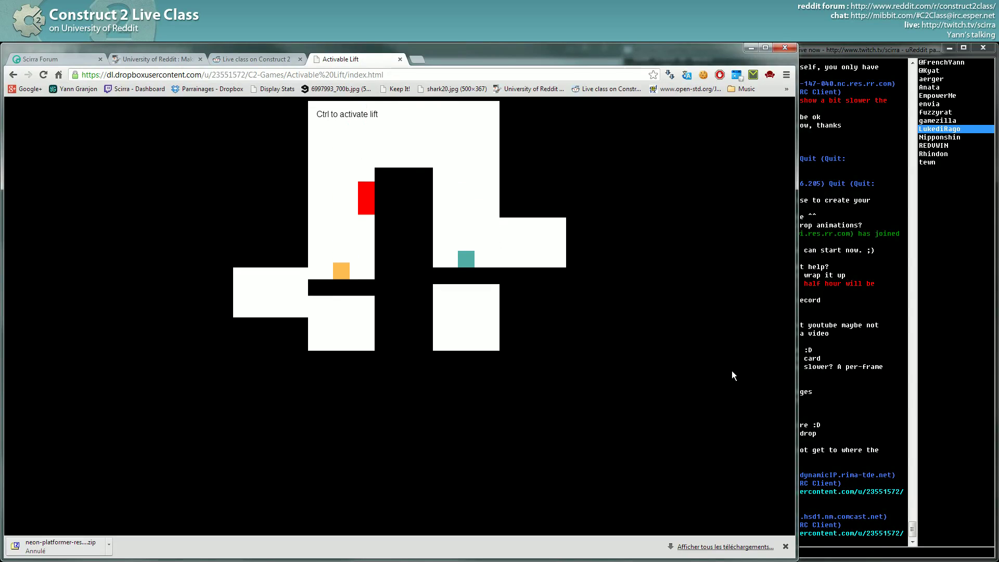
key(Up)
key(Up)
key(Right)
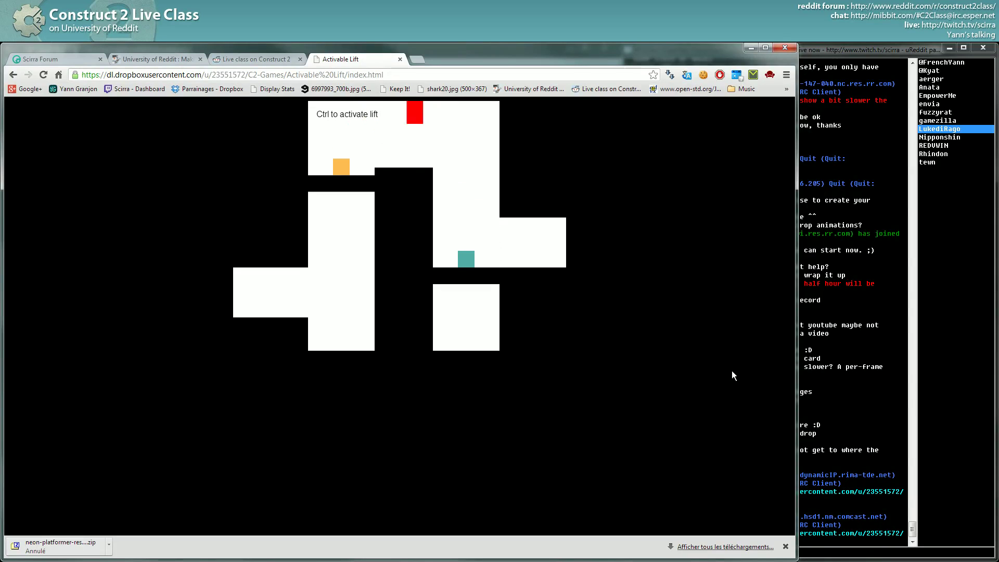
key(ctrl)
key(Up)
key(Left)
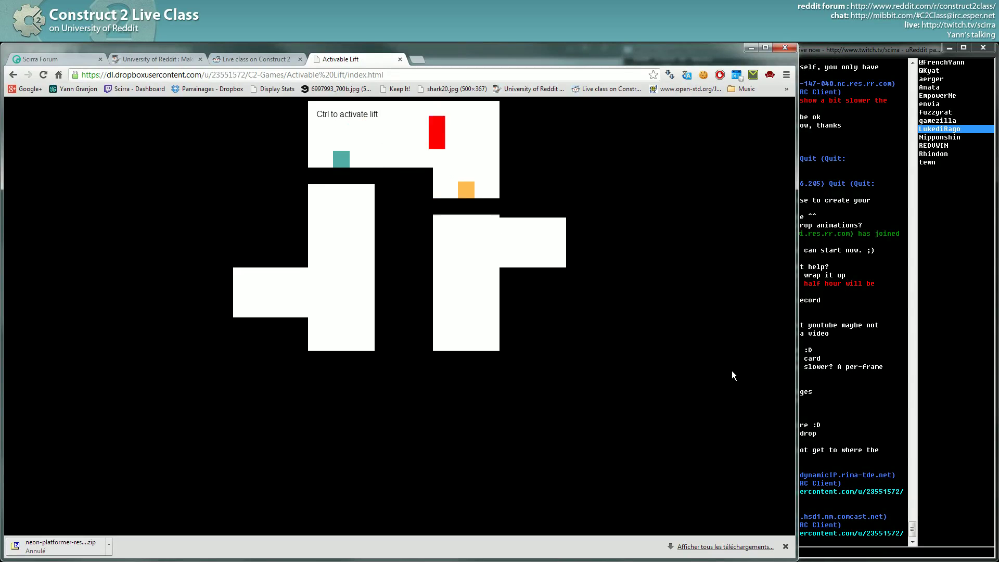
click(819, 311)
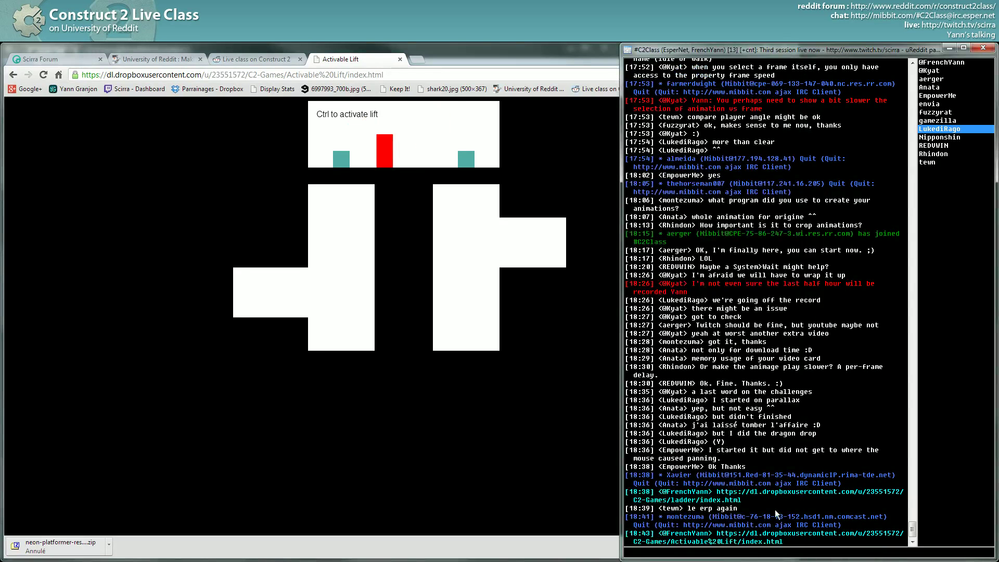
drag(690, 511, 740, 510)
drag(685, 509, 716, 509)
click(395, 209)
Step: Ride the lifts down from the top and step the red player onto the rising right-hand lift
key(Left)
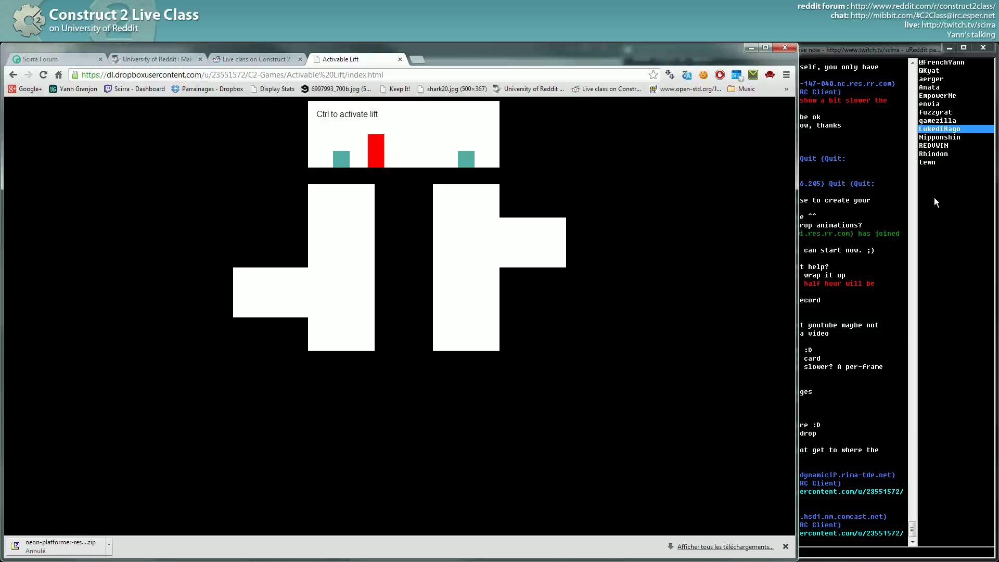
key(ctrl)
key(Left)
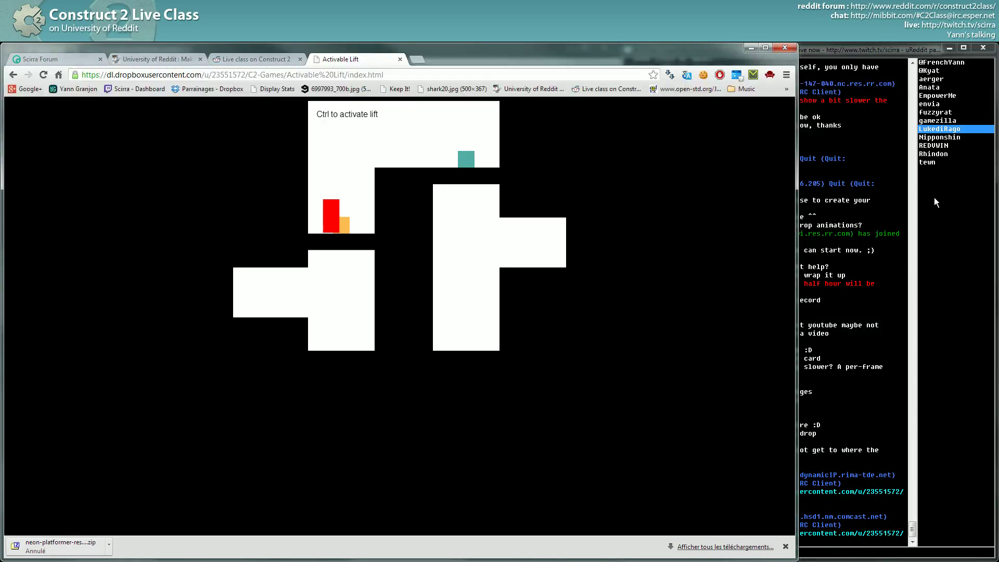
key(Right)
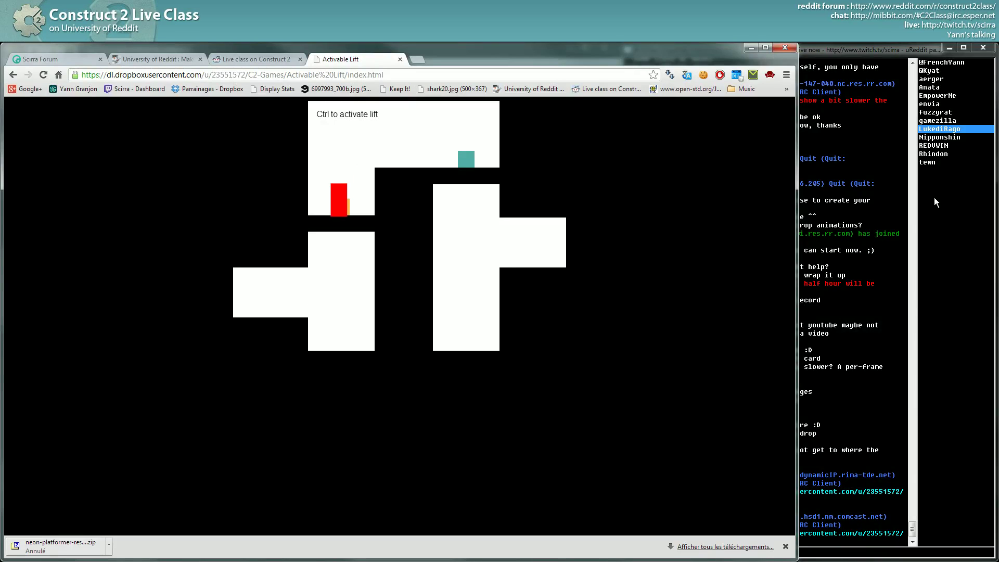
key(ctrl)
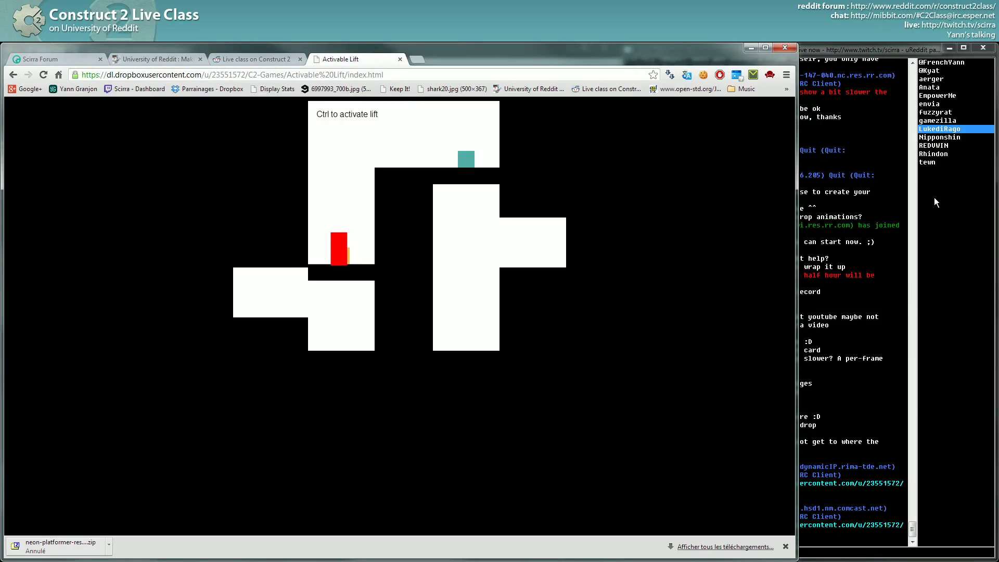
key(Up)
key(Right)
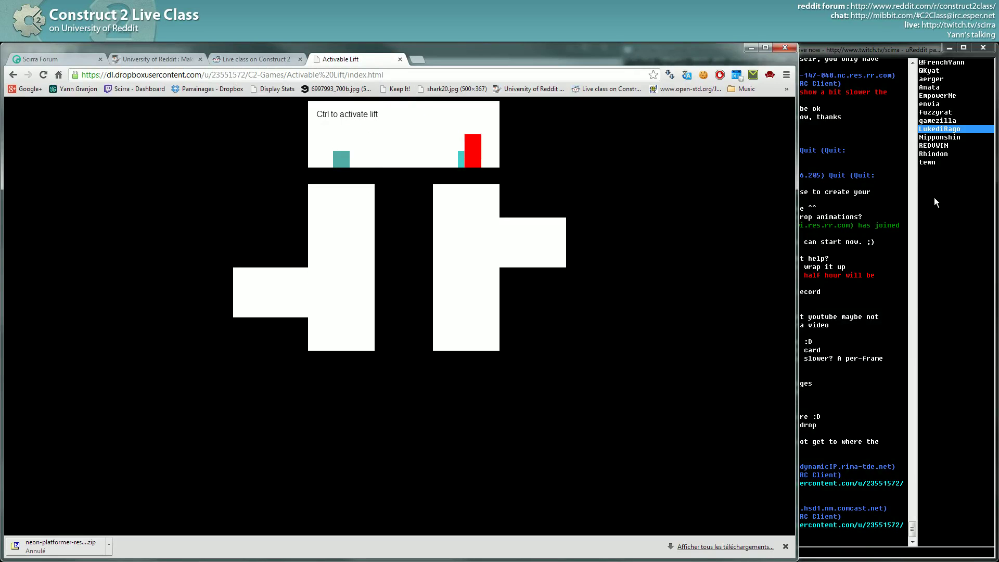
key(ctrl)
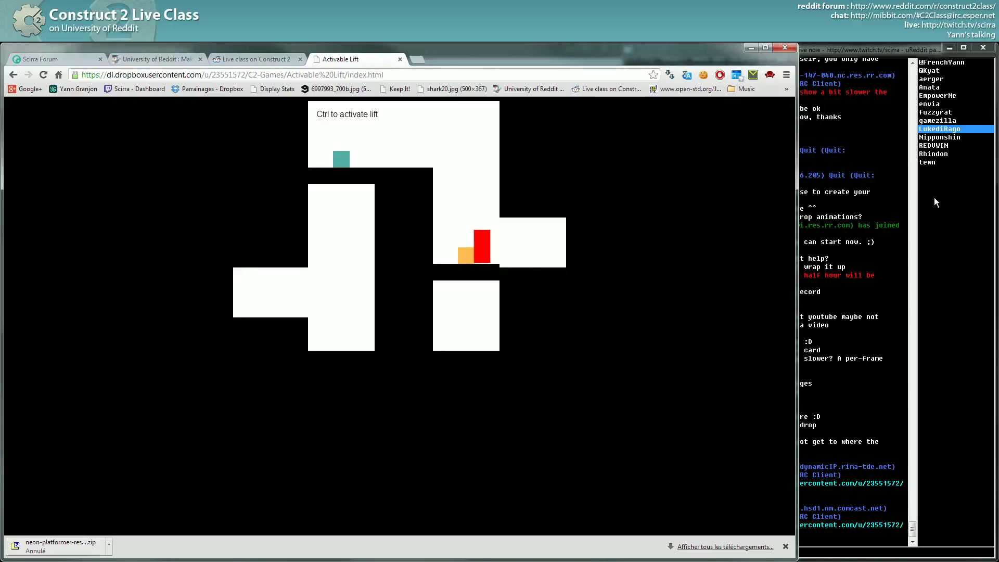
key(Right)
key(Left)
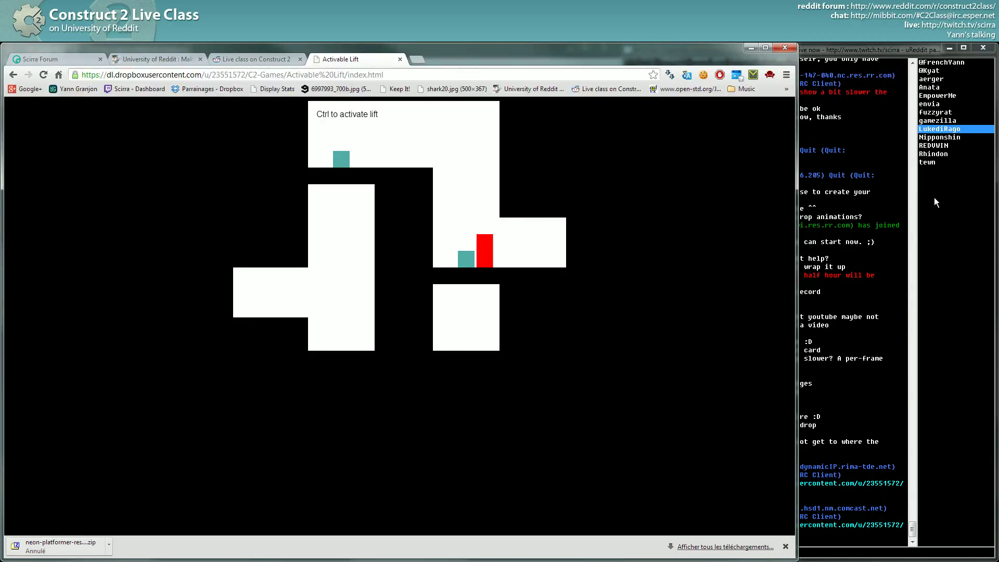
key(Left)
key(ctrl)
Step: Hop between the left and right lifts, then switch to the construct2class subreddit tab
key(Up)
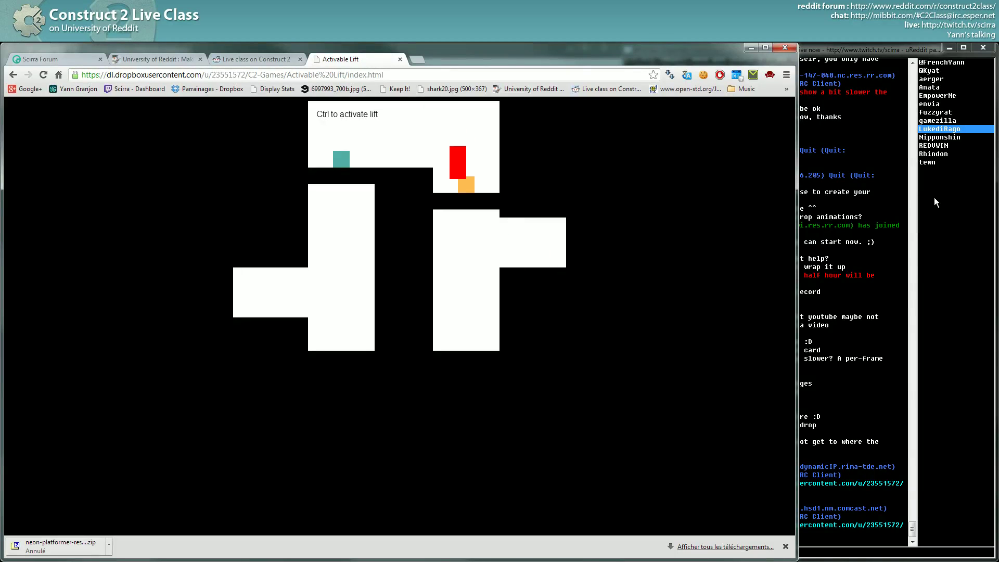
key(Up)
key(Left)
key(ctrl)
key(Up)
key(Right)
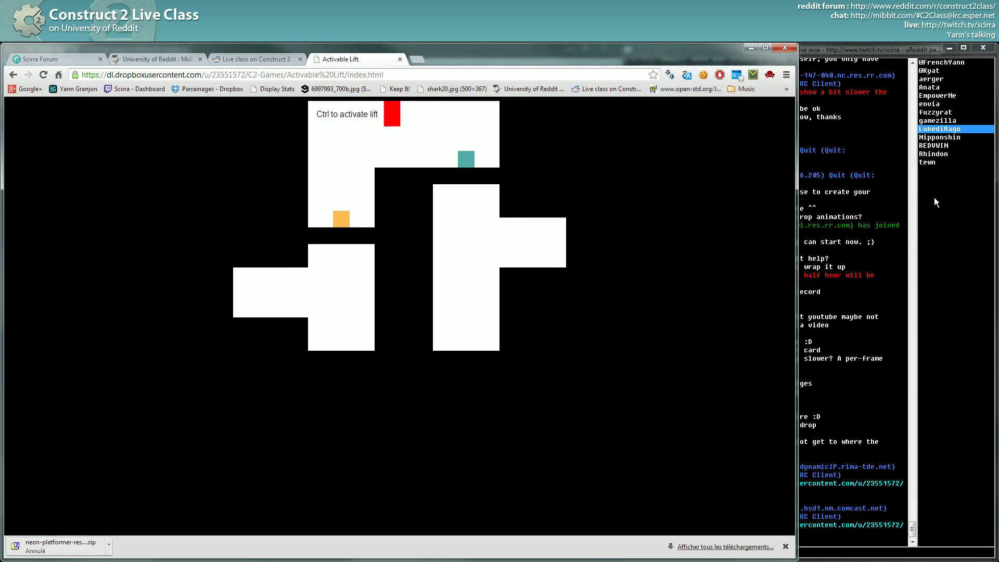
key(ctrl)
click(810, 427)
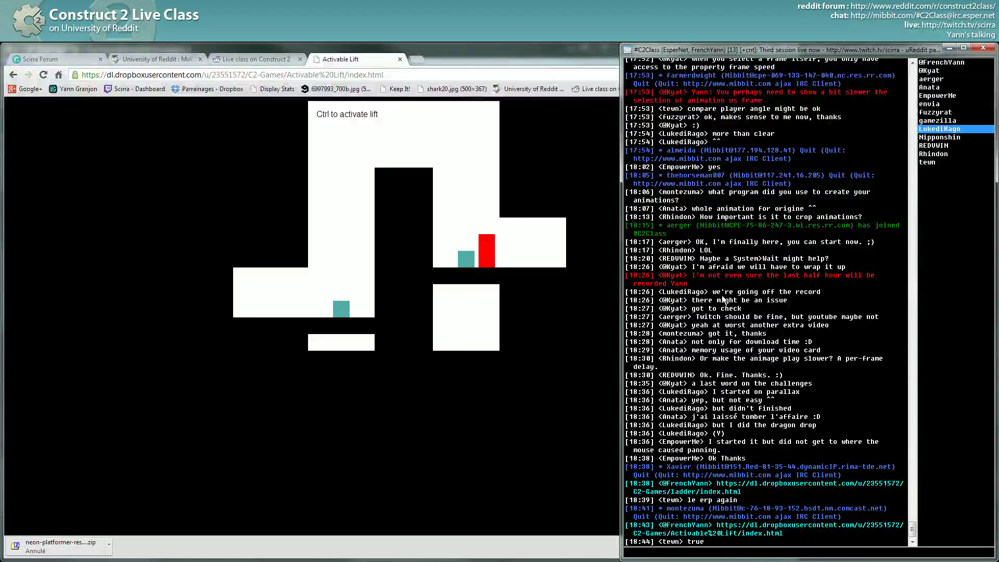
click(244, 60)
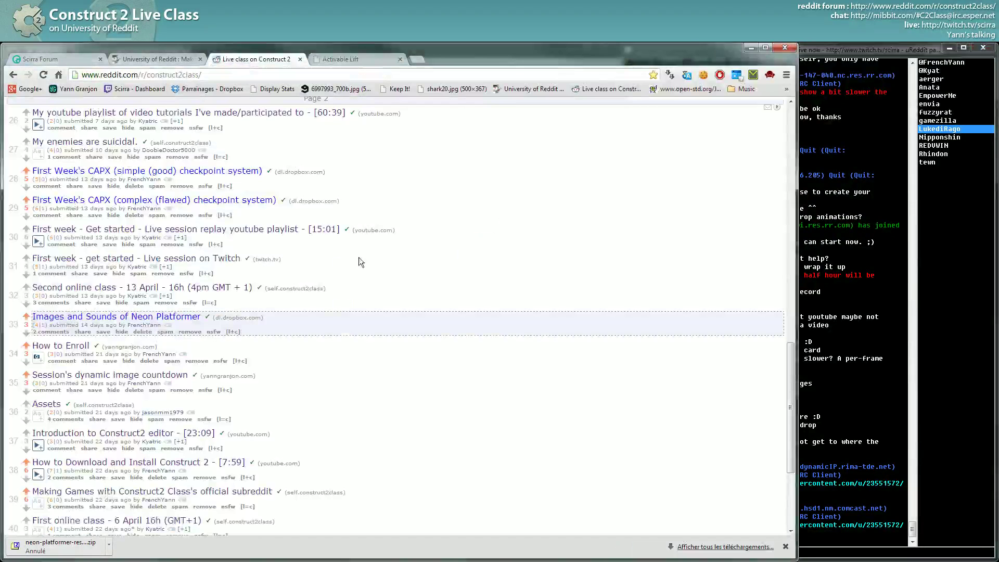
Step: Open 'Problem with my sword' in a new tab and scroll through its comments
scroll(358, 260, up, 15)
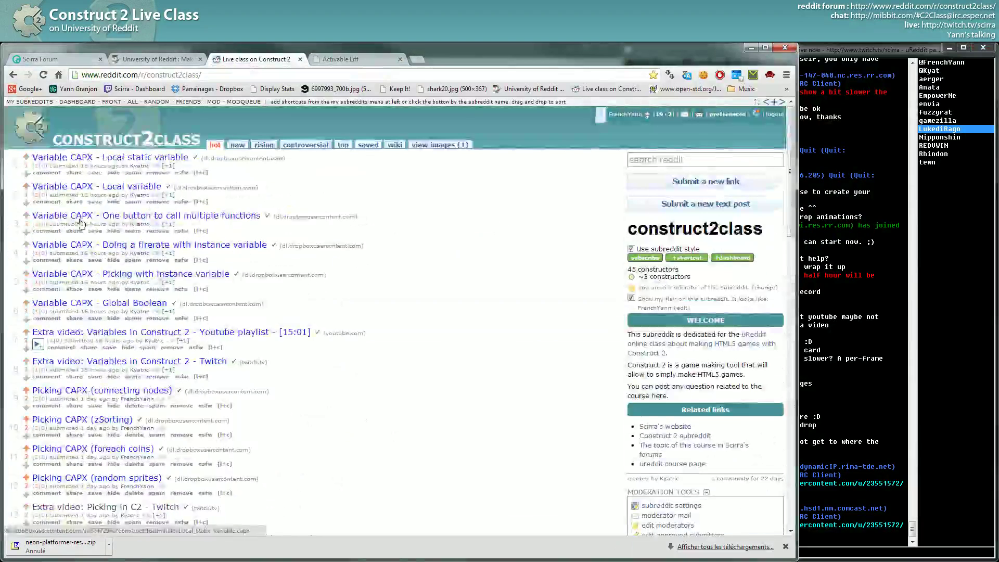
scroll(81, 223, down, 5)
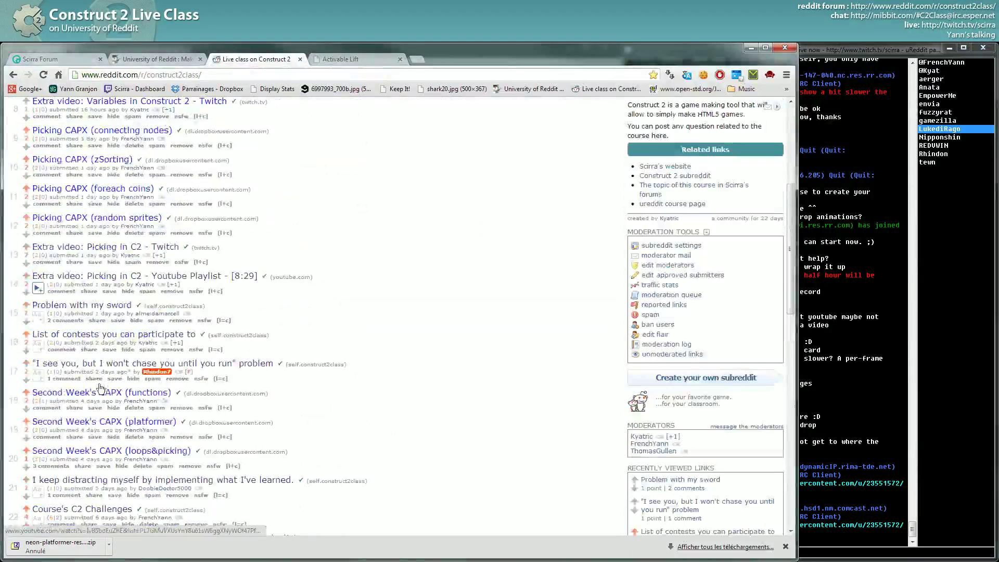
middle_click(108, 305)
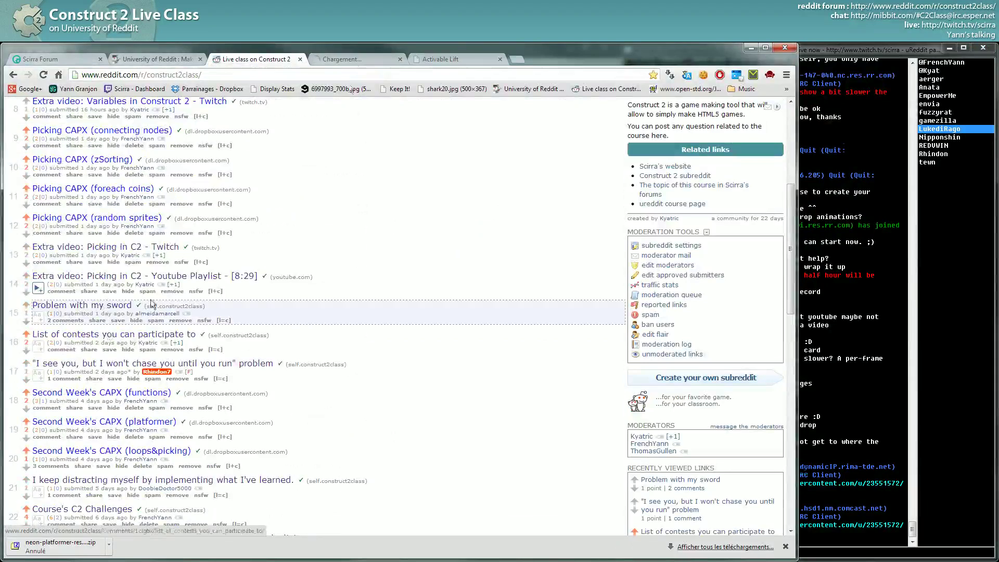
click(357, 59)
scroll(427, 285, down, 5)
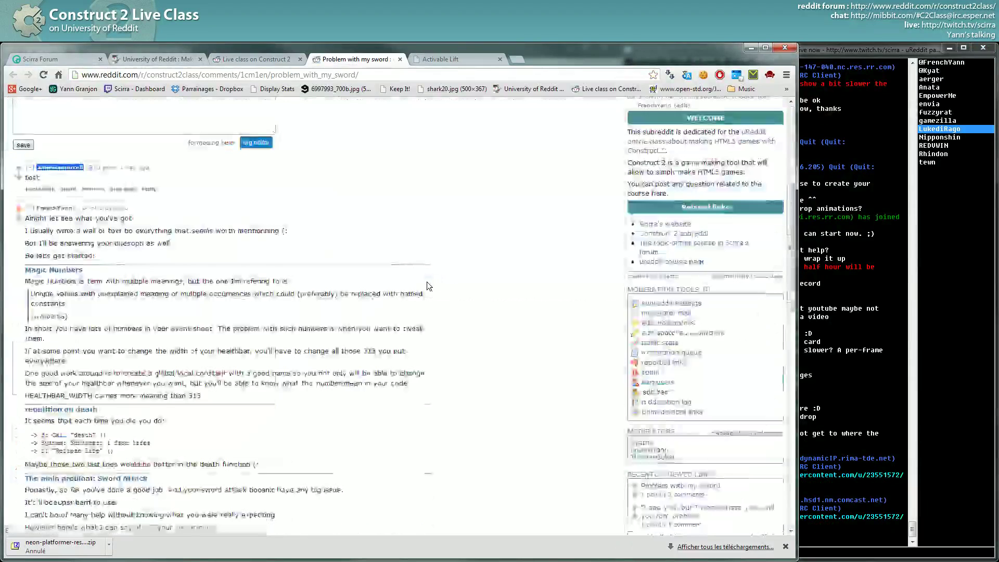
scroll(427, 286, down, 15)
scroll(404, 297, up, 8)
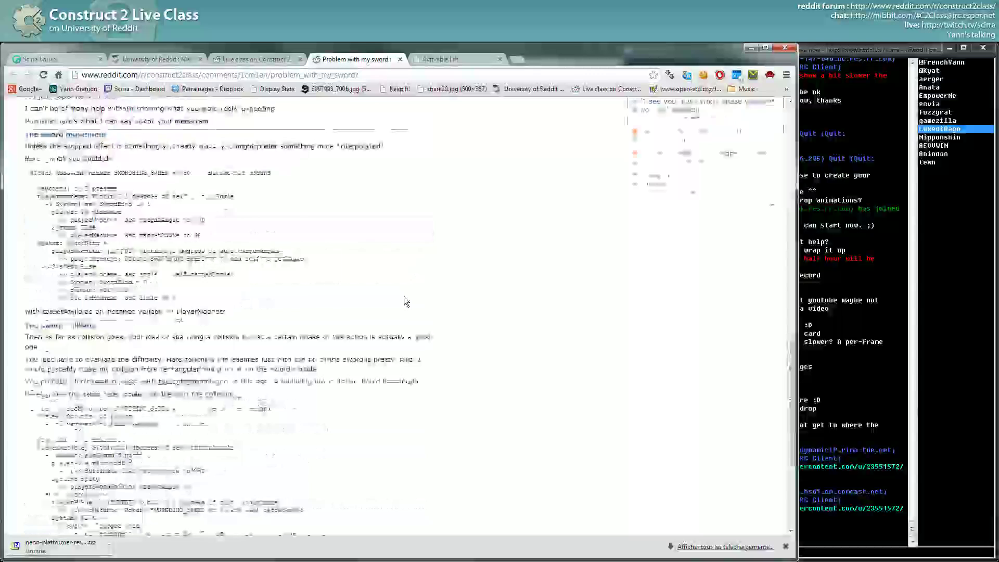
scroll(404, 297, up, 10)
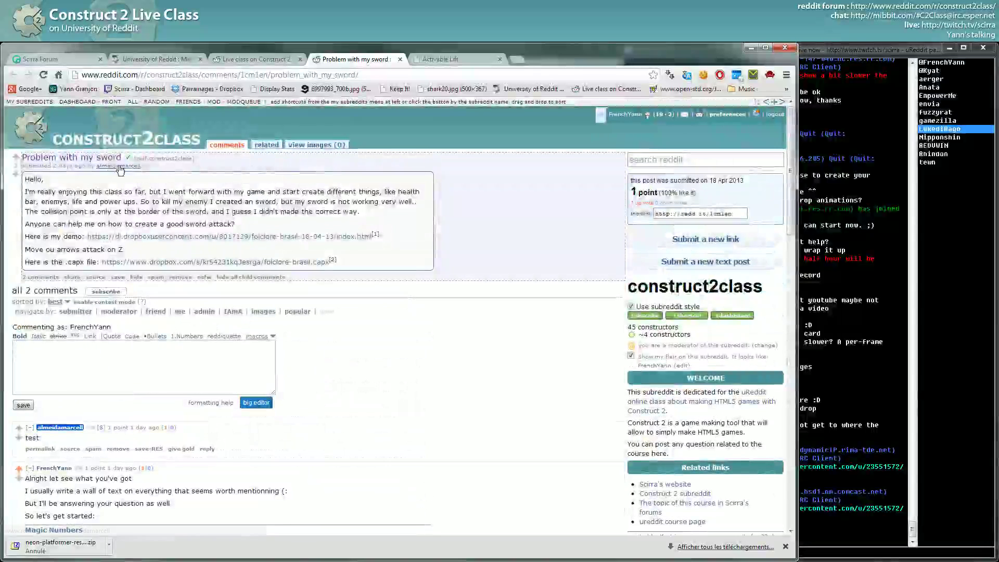
Step: Return to the r/construct2class post listing with the IRC chat in front beside it
click(921, 96)
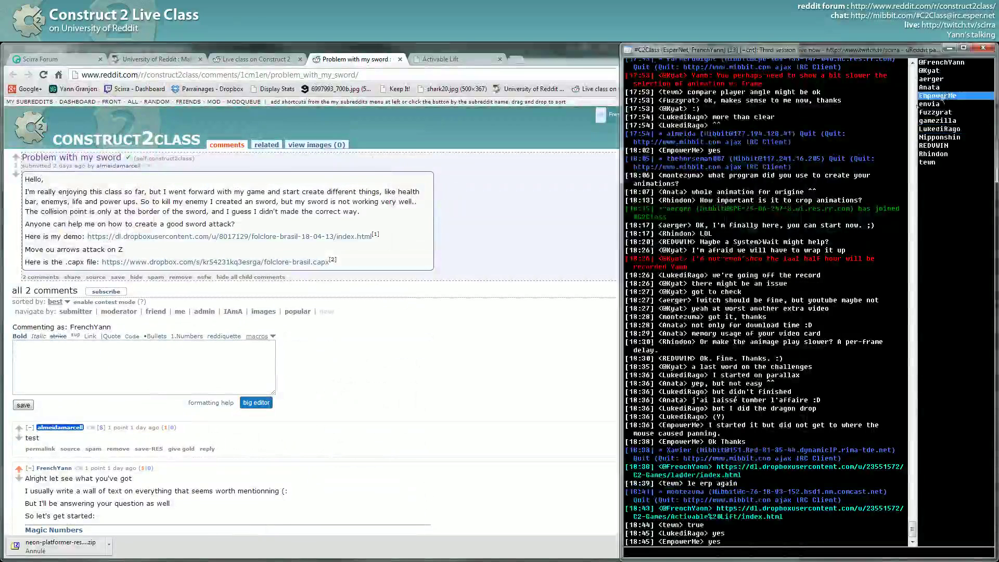
click(255, 60)
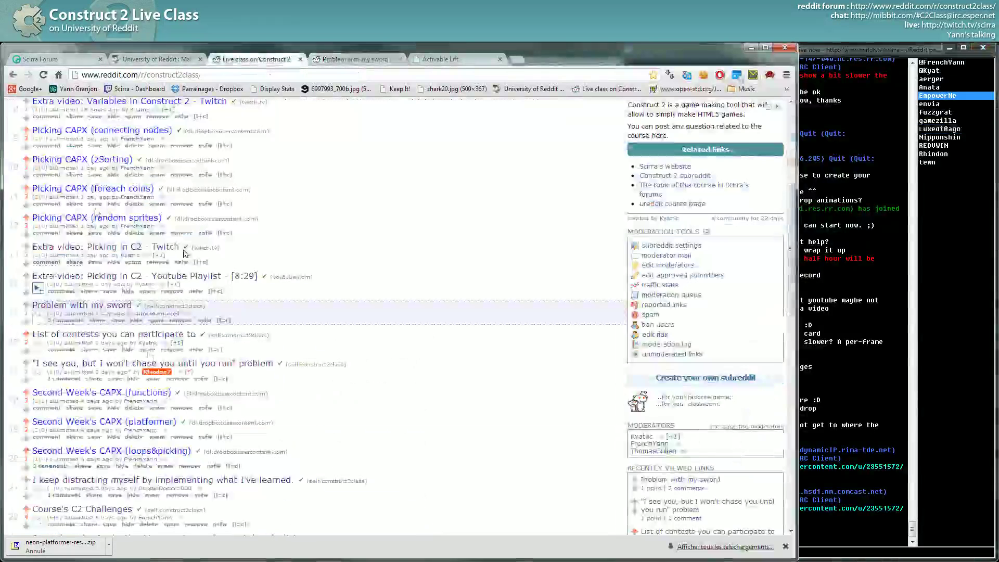
scroll(184, 254, down, 2)
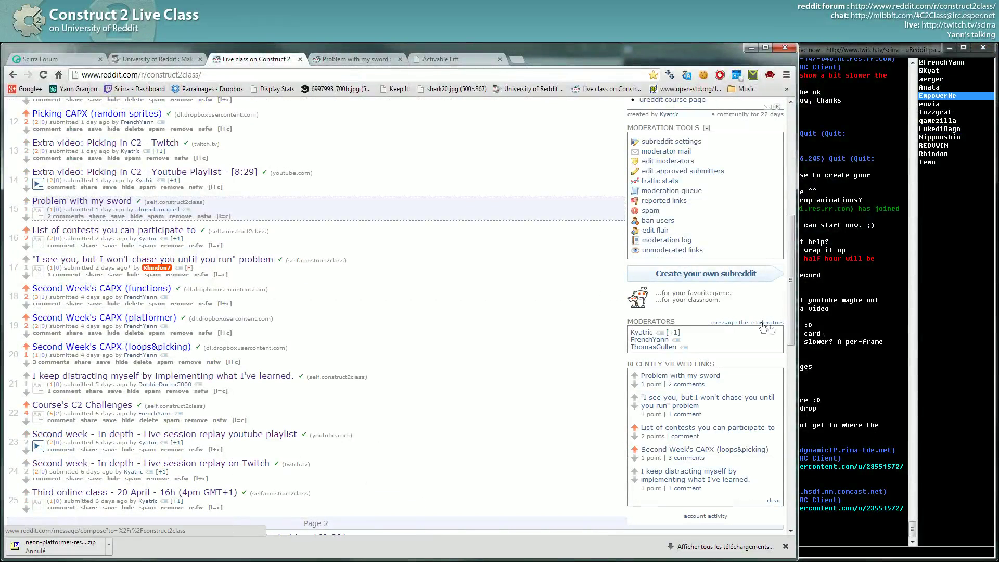
click(823, 326)
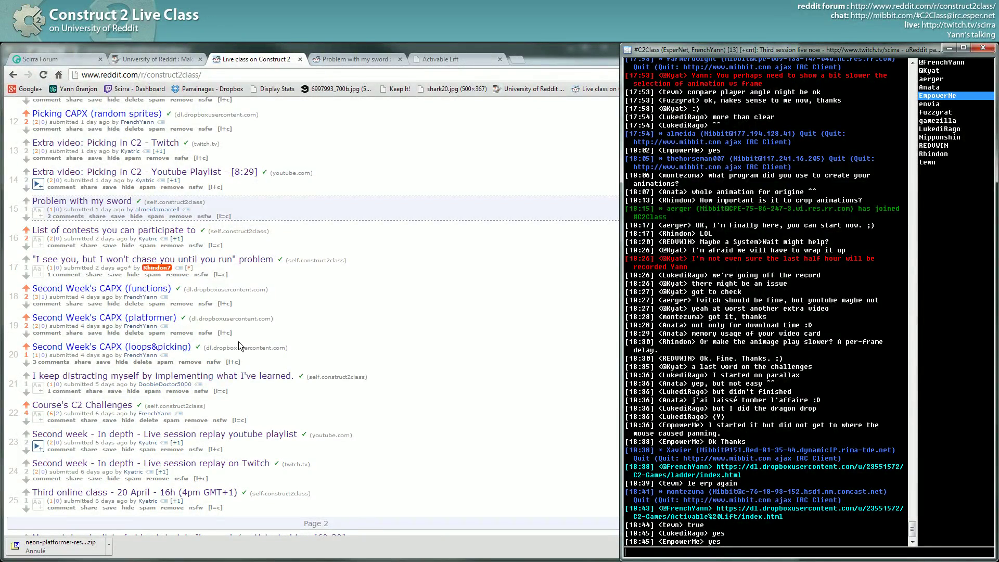
click(442, 74)
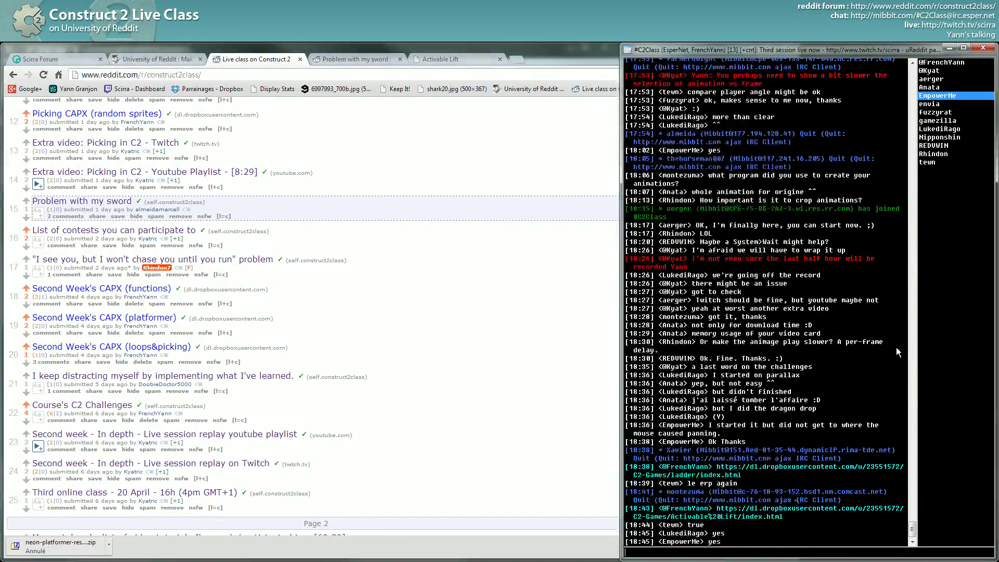
click(896, 348)
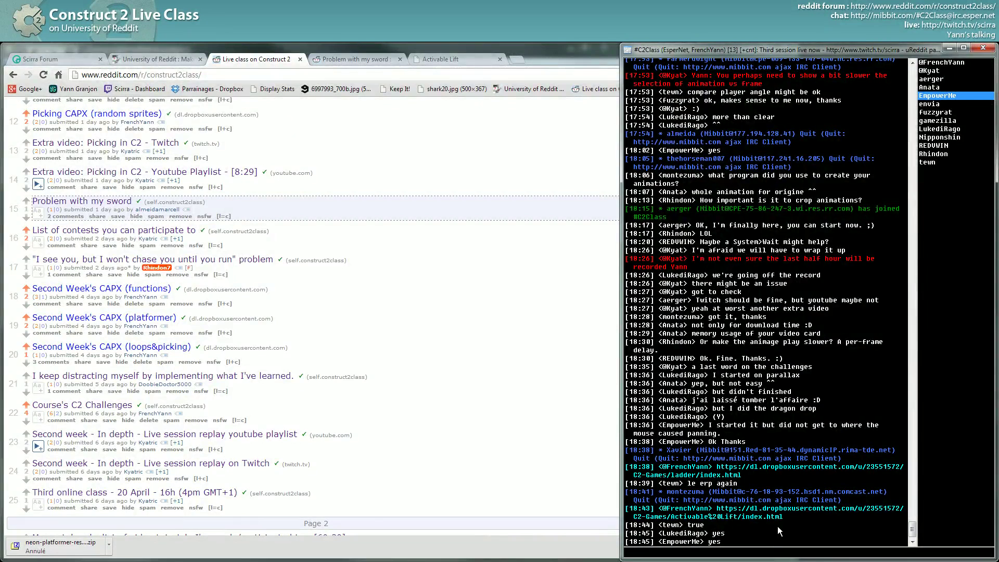
drag(714, 508, 785, 516)
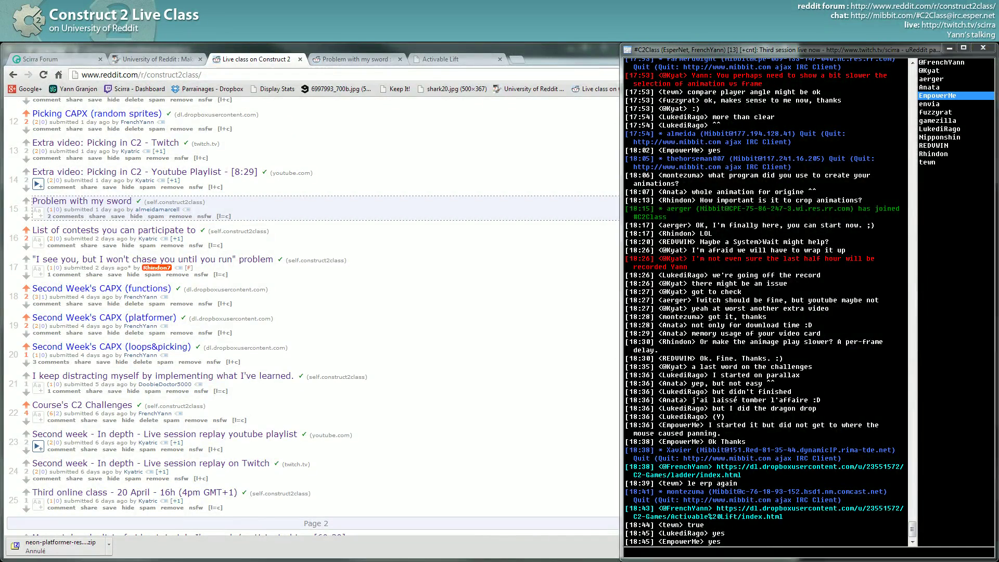
click(772, 370)
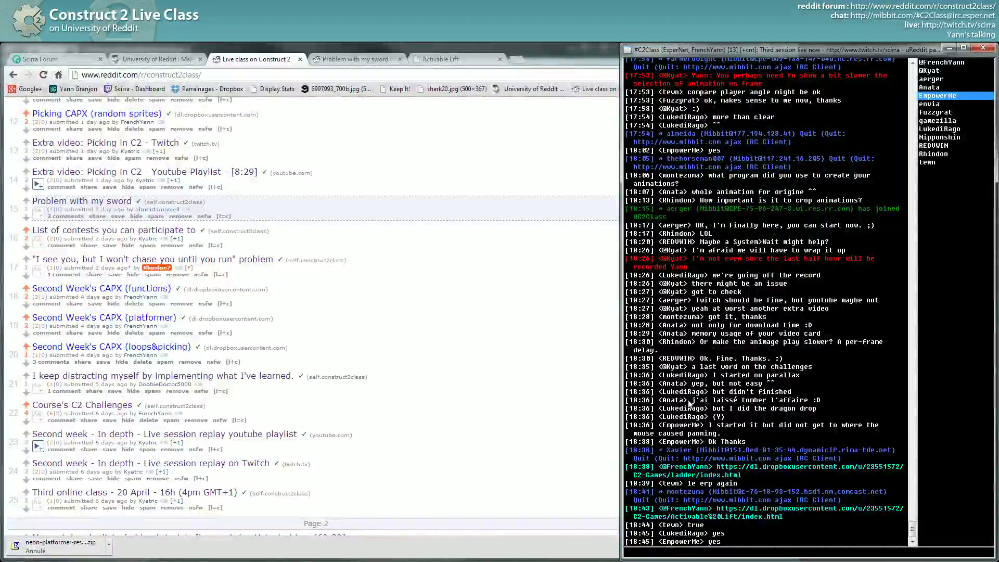
drag(691, 401, 820, 401)
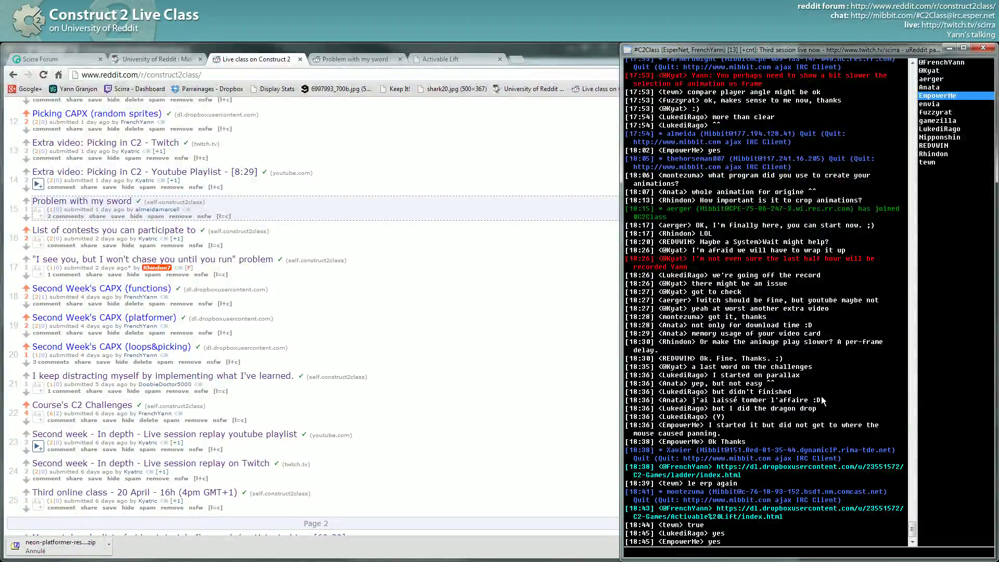